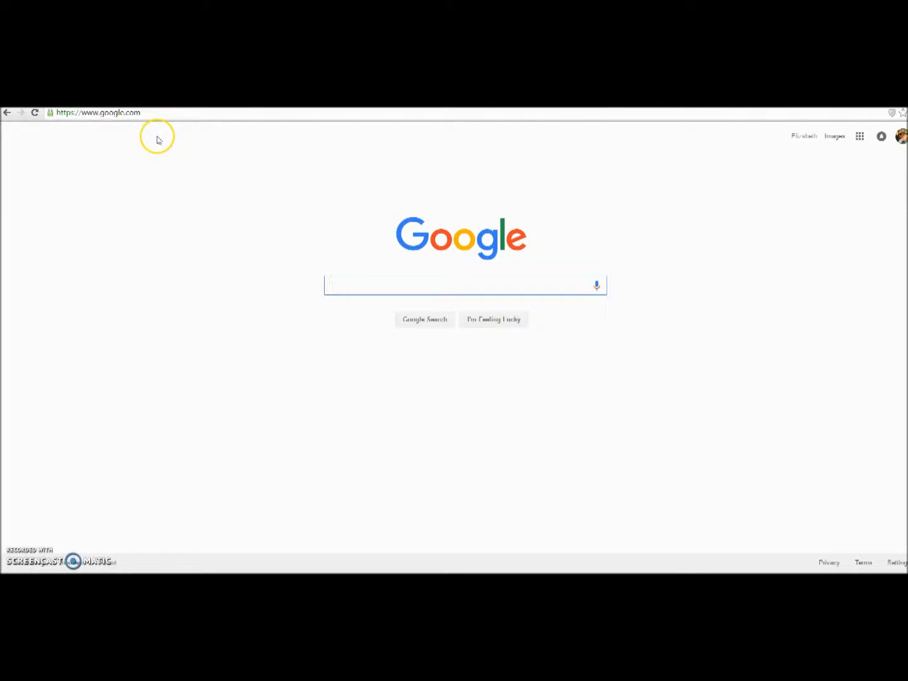
# Search the web for forms and go to the Google Forms home page from its introduction page
pyautogui.click(148, 116)
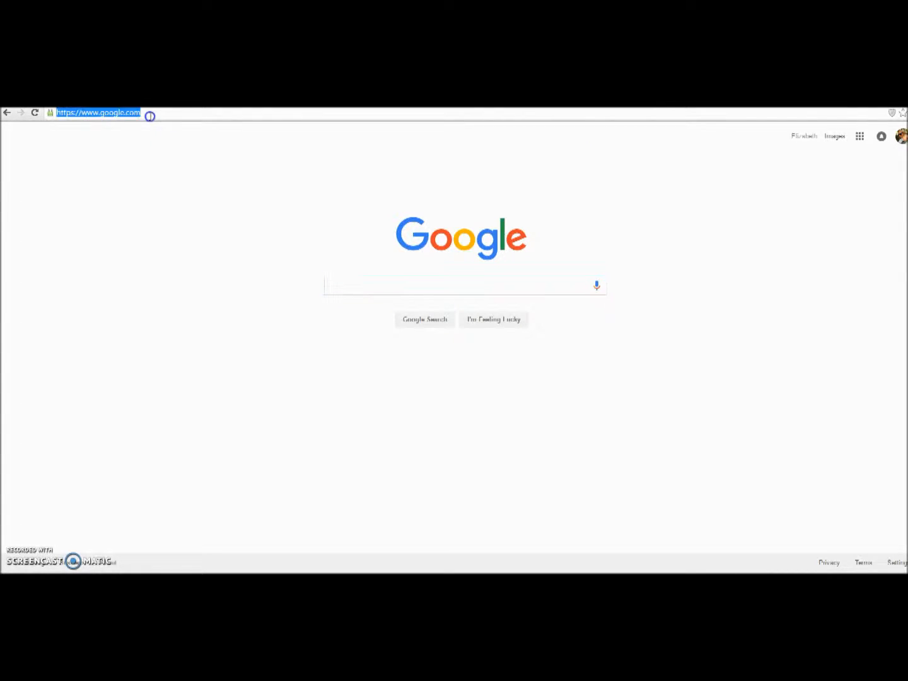
pyautogui.write('forms')
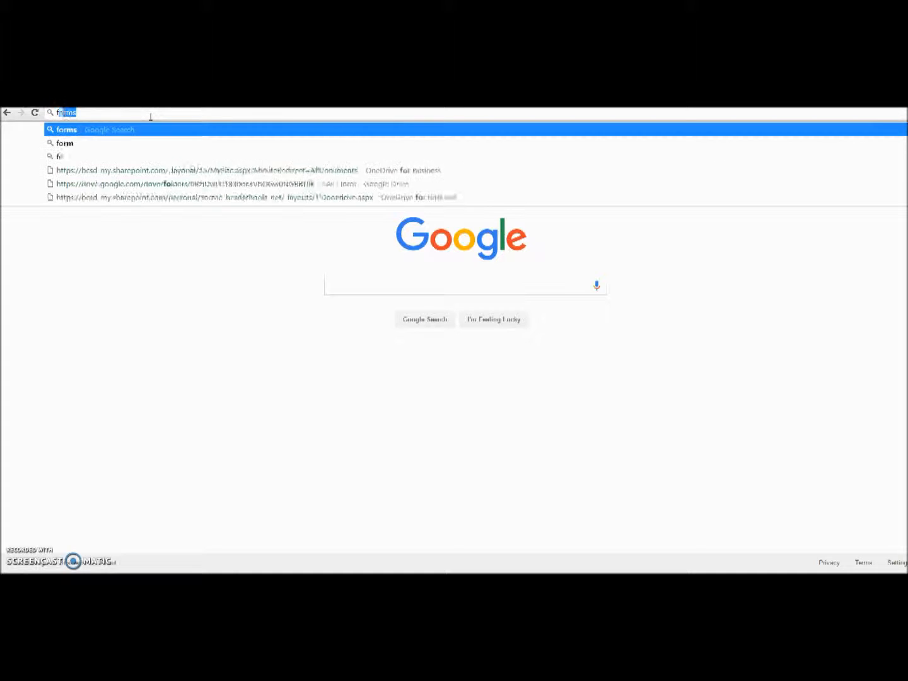
pyautogui.press('Return')
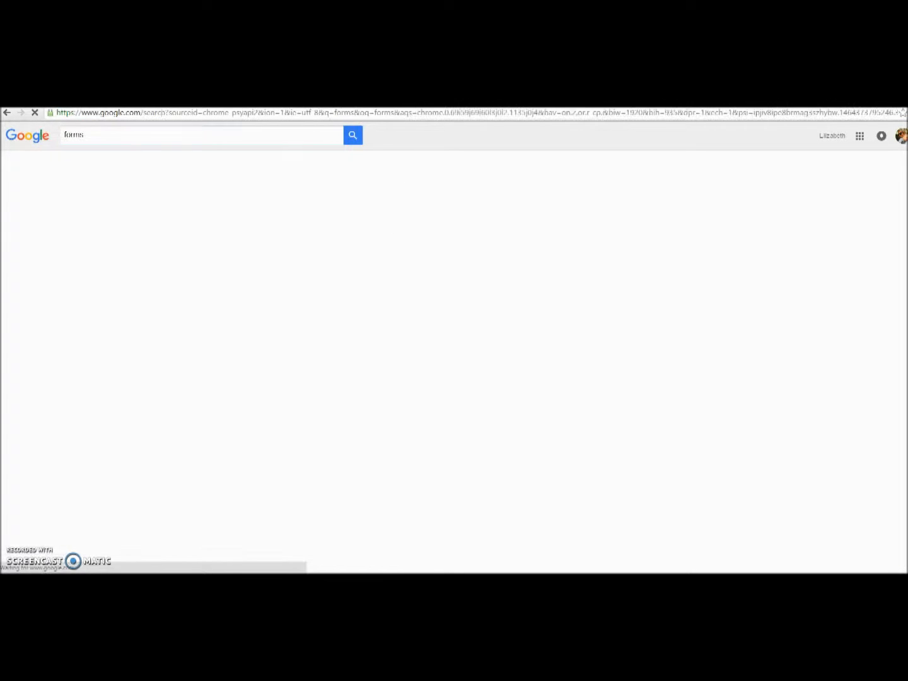
pyautogui.click(202, 209)
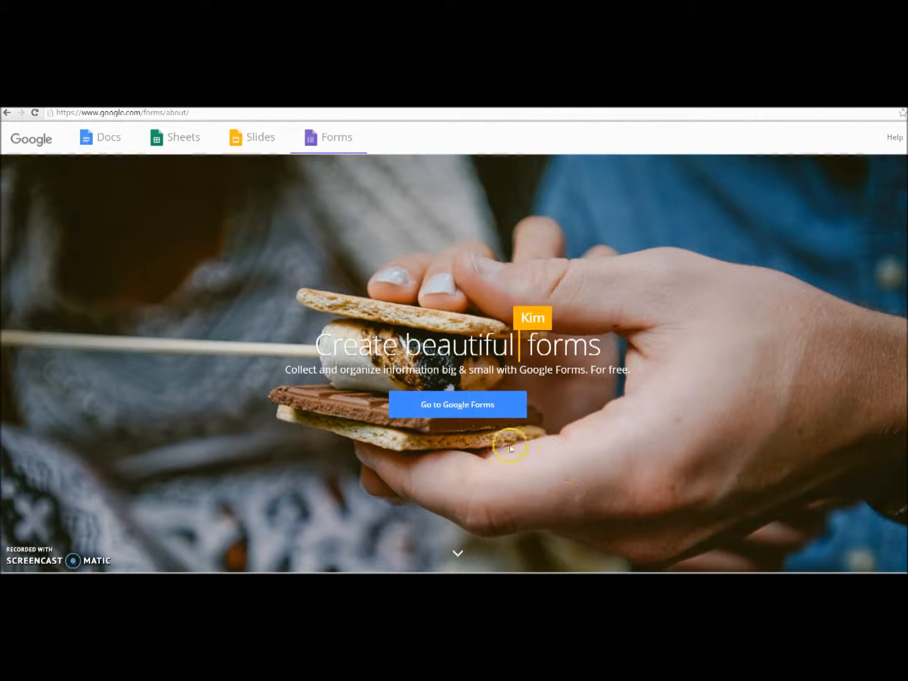
pyautogui.click(499, 411)
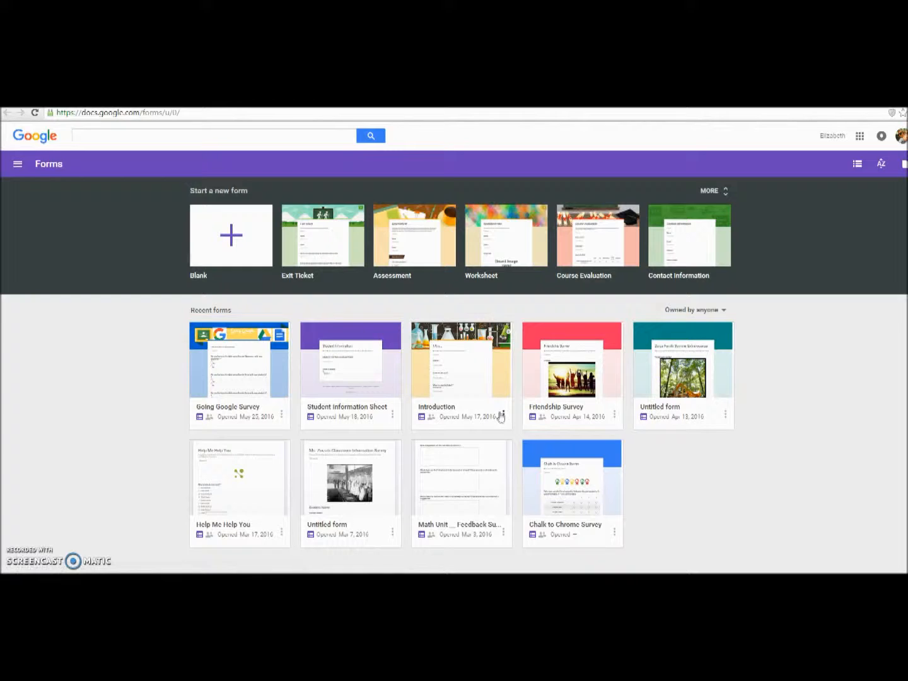
# Switch to Google Drive and create a new blank Google Form there
pyautogui.click(863, 136)
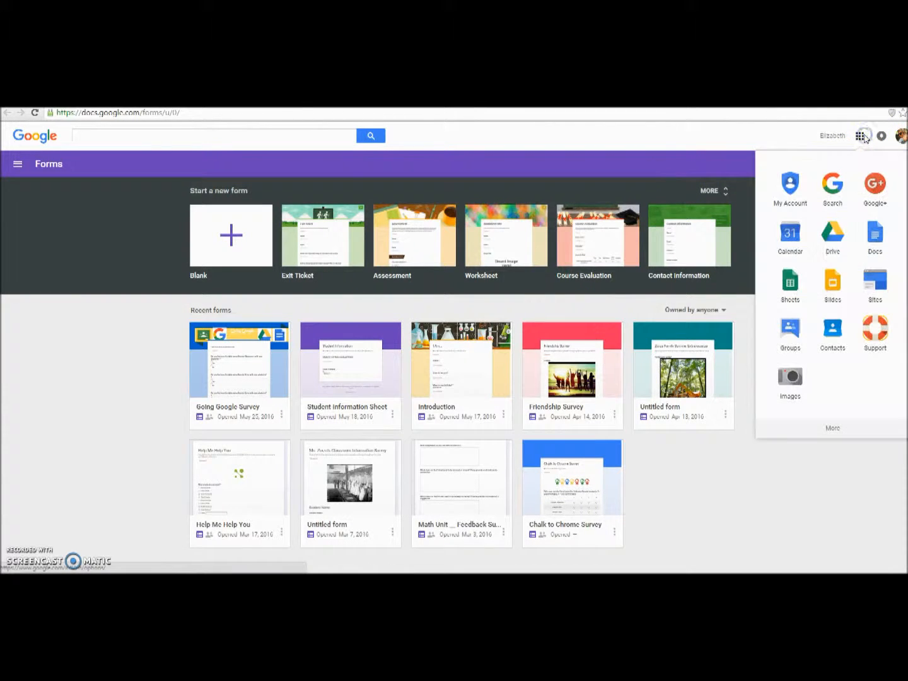
pyautogui.click(842, 242)
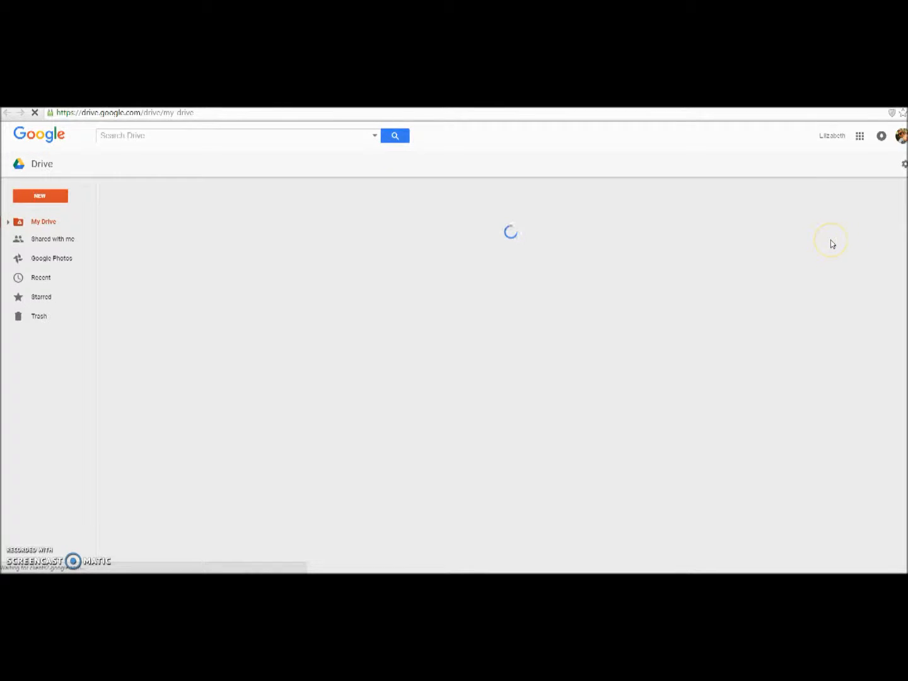
pyautogui.click(40, 197)
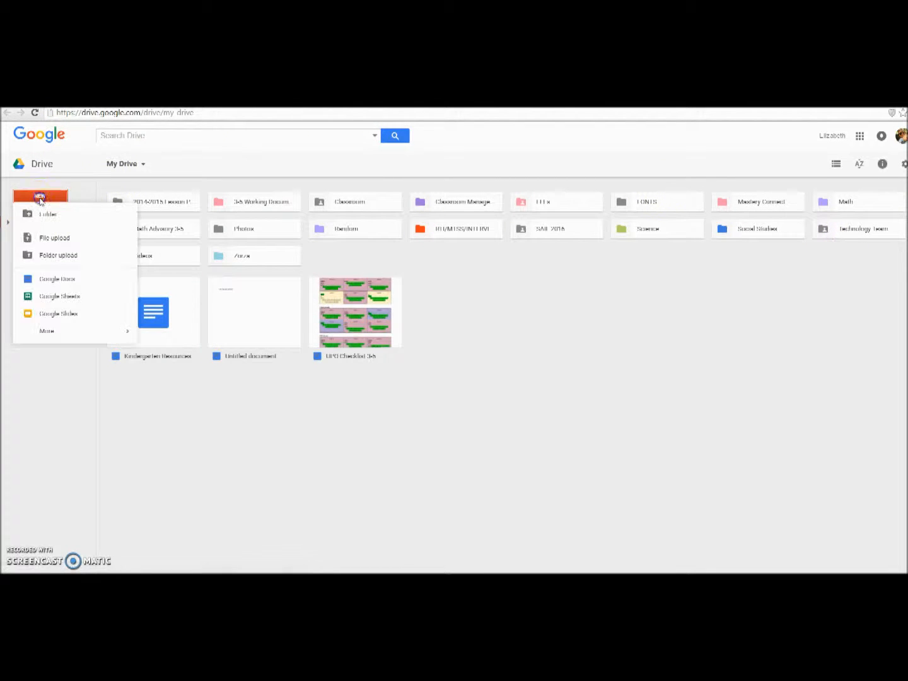
pyautogui.moveTo(82, 331)
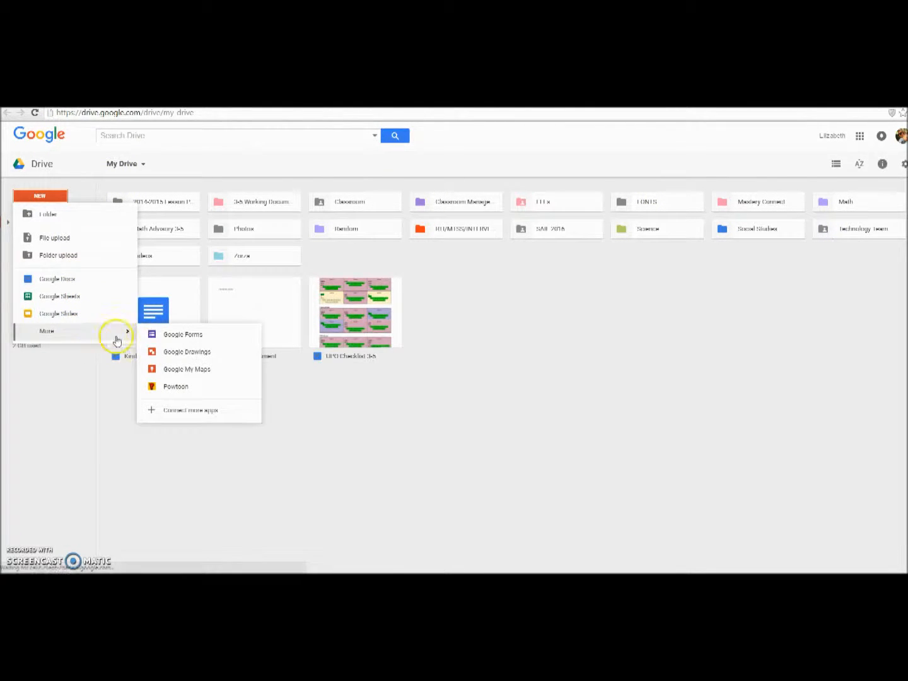
pyautogui.click(173, 336)
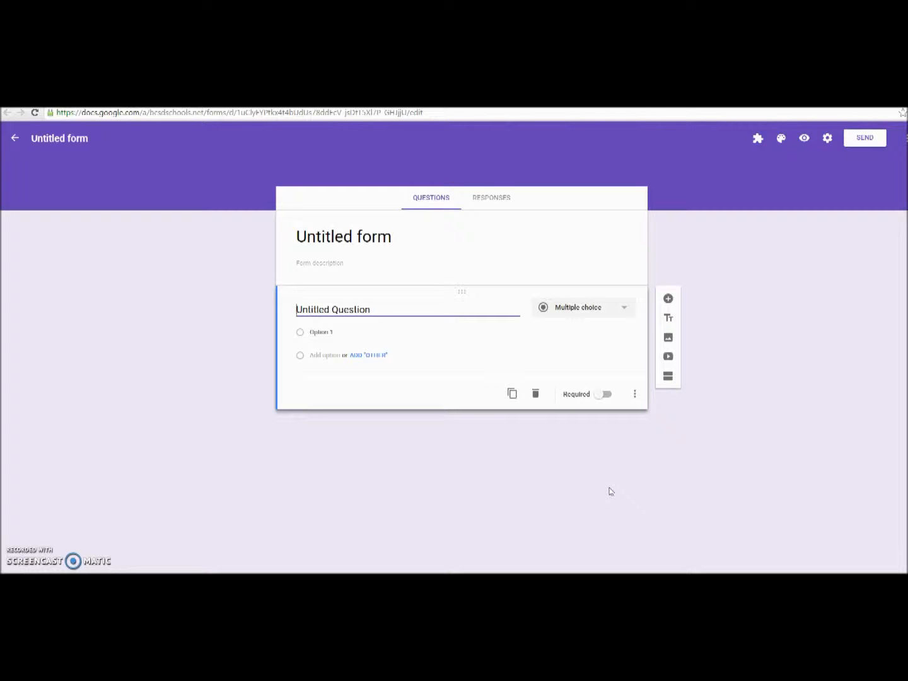
# Name the untitled form "Multiplication Pre-Test"
pyautogui.click(68, 139)
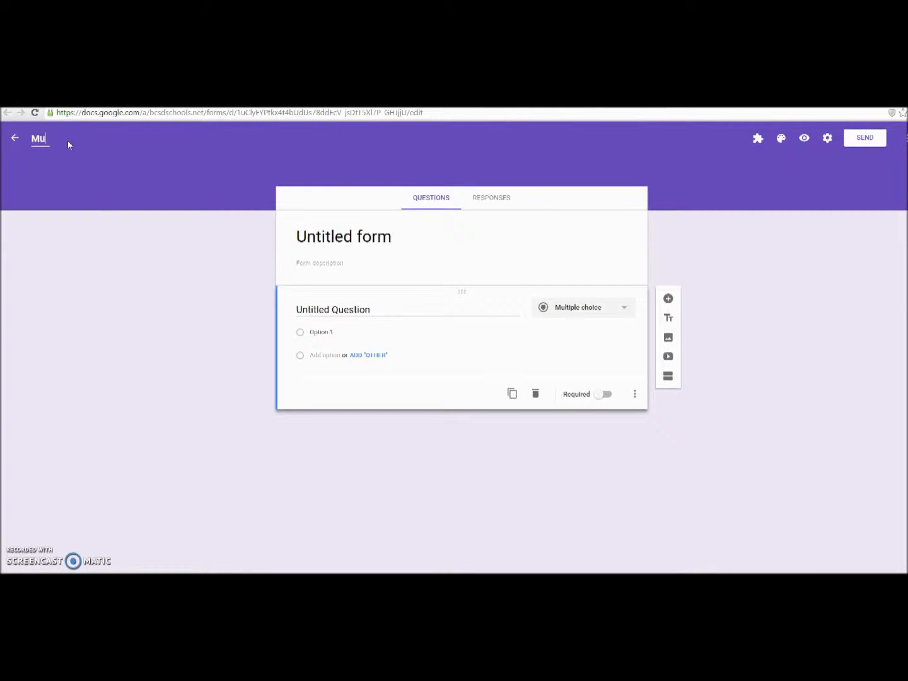
pyautogui.write('Multiplication Pre-Test')
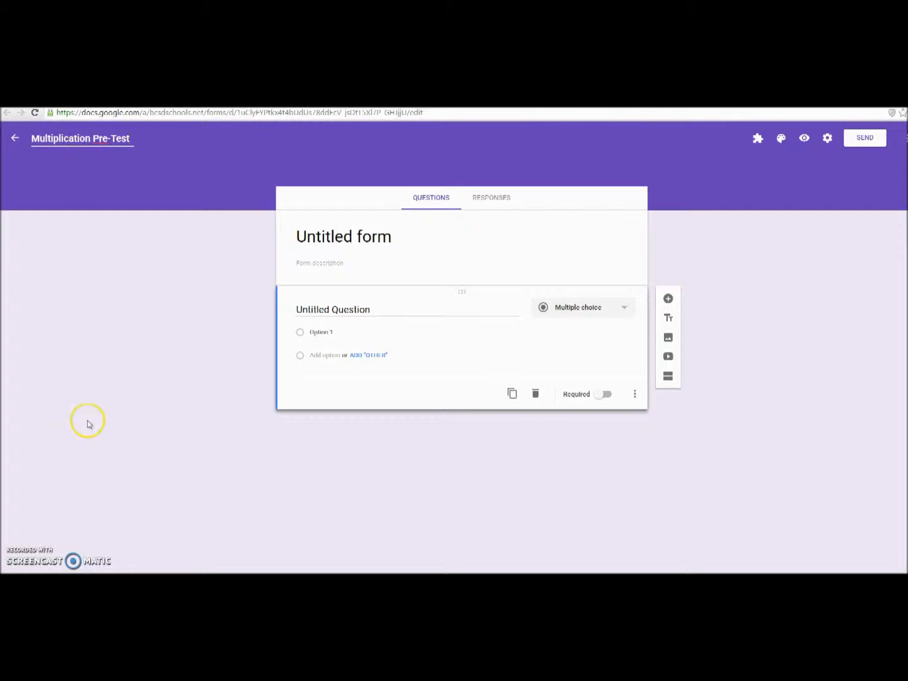
pyautogui.click(228, 339)
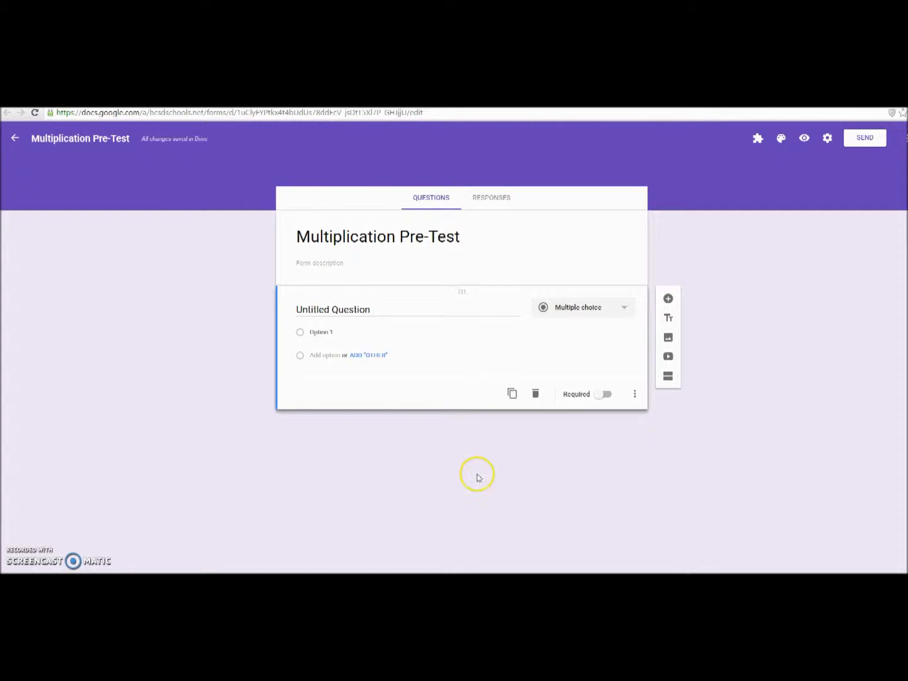
# Review the question types available for the first question without changing its type
pyautogui.click(625, 309)
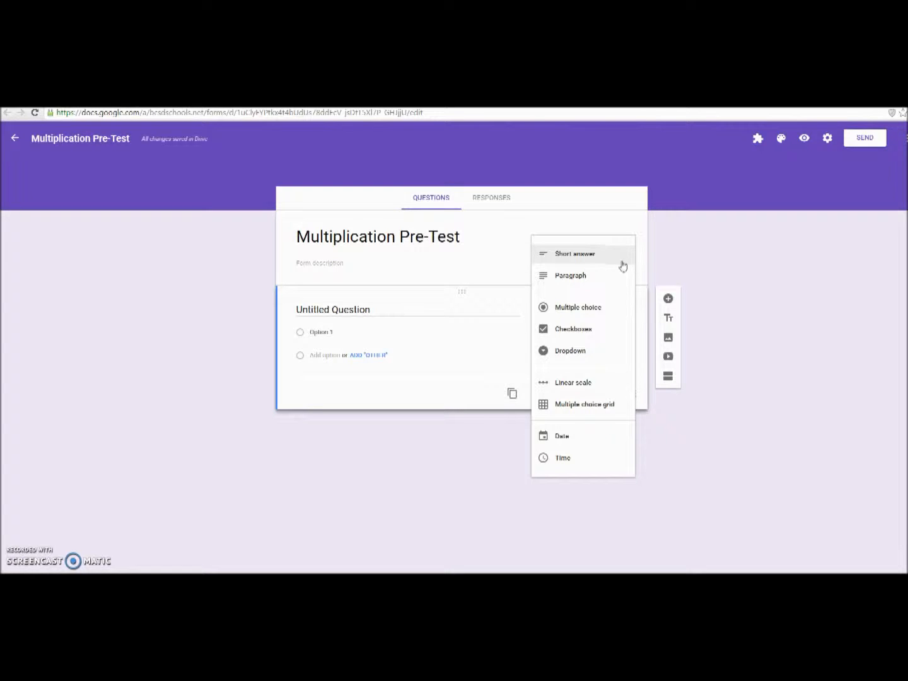
pyautogui.click(617, 290)
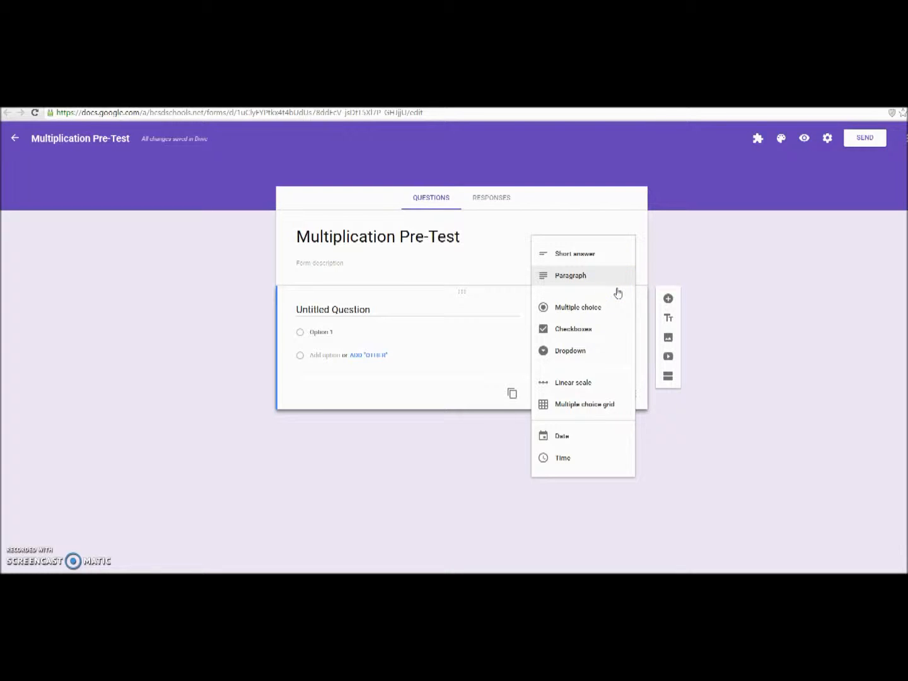
pyautogui.click(605, 308)
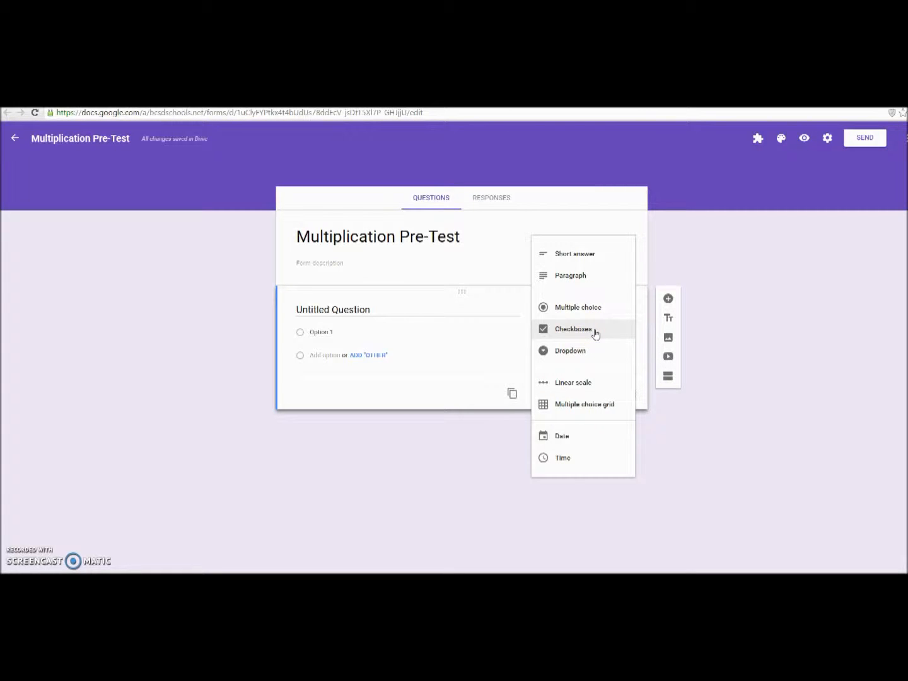
pyautogui.click(580, 355)
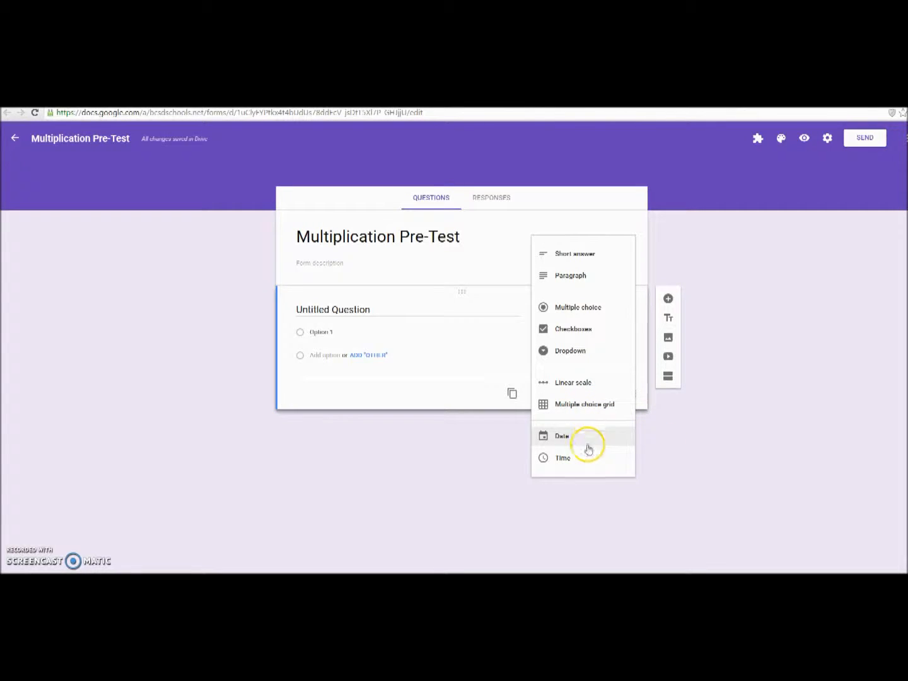
pyautogui.click(379, 483)
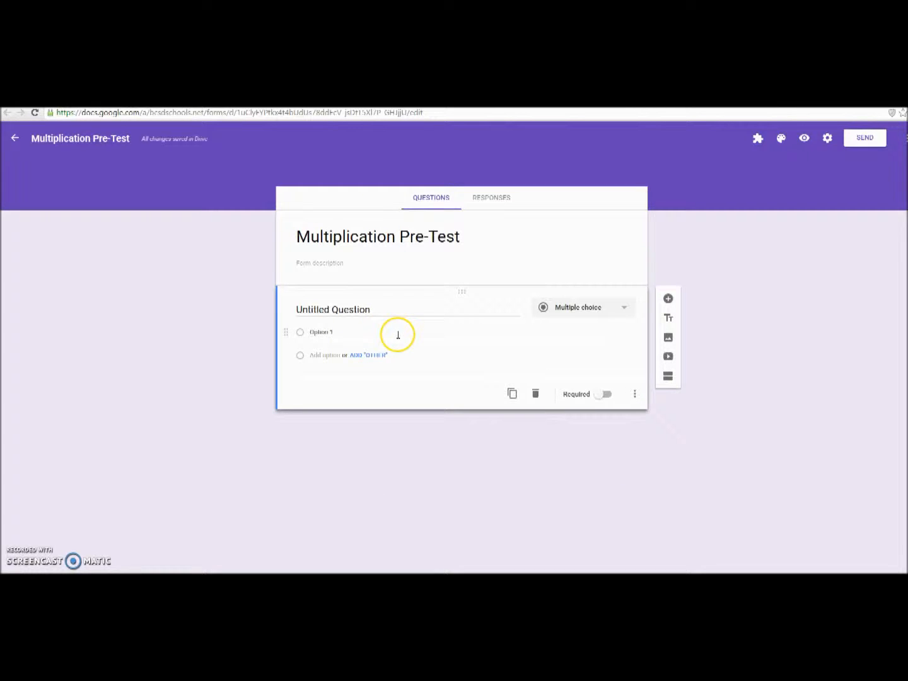
# Enter "12 x 2 =" as the first question's text and keep its type as Multiple choice
pyautogui.click(366, 309)
pyautogui.write('12 ')
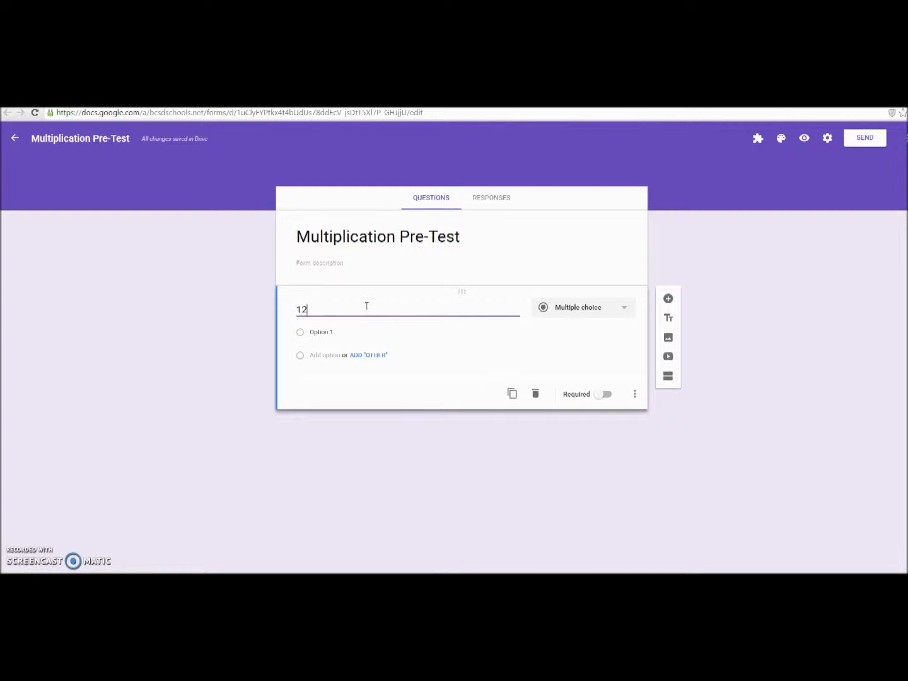
pyautogui.write('X')
pyautogui.click(314, 310)
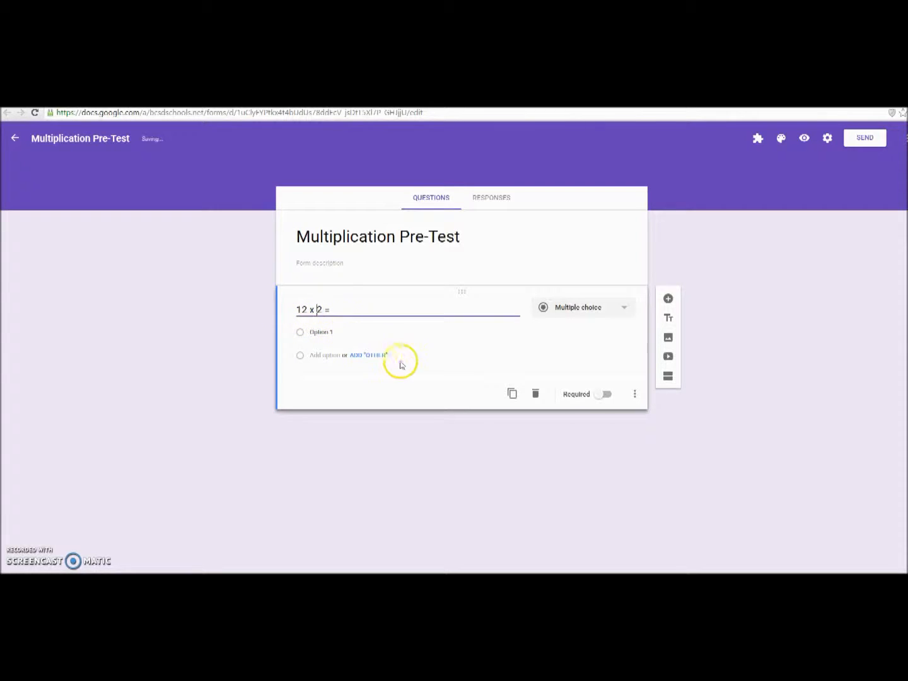
pyautogui.click(584, 306)
pyautogui.click(585, 307)
# Give the "12 x 2 =" question the answer options 10, 24 and 63
pyautogui.click(334, 335)
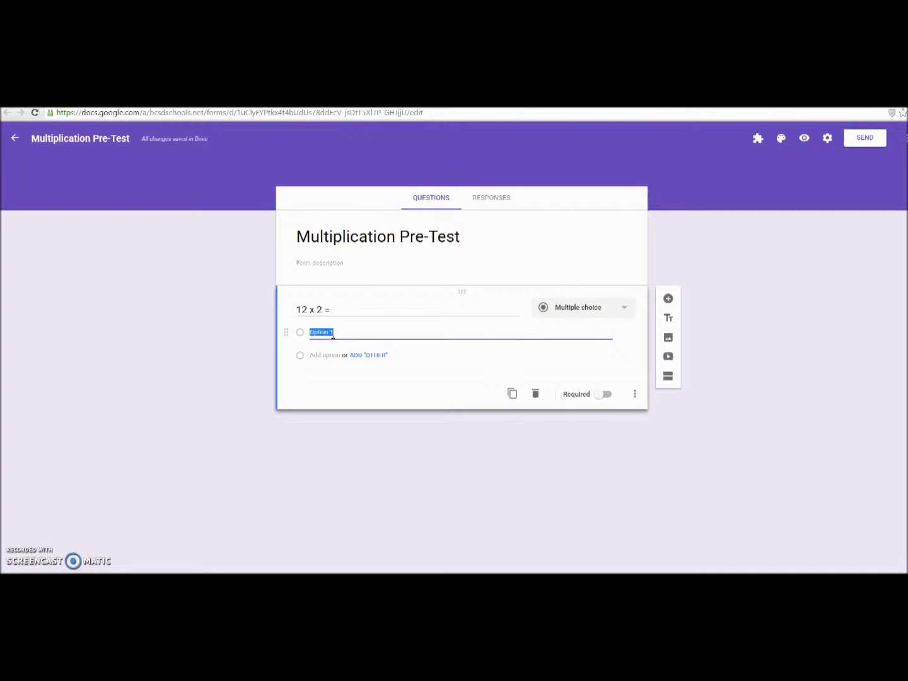
pyautogui.write('10')
pyautogui.click(329, 357)
pyautogui.write('24')
pyautogui.click(327, 381)
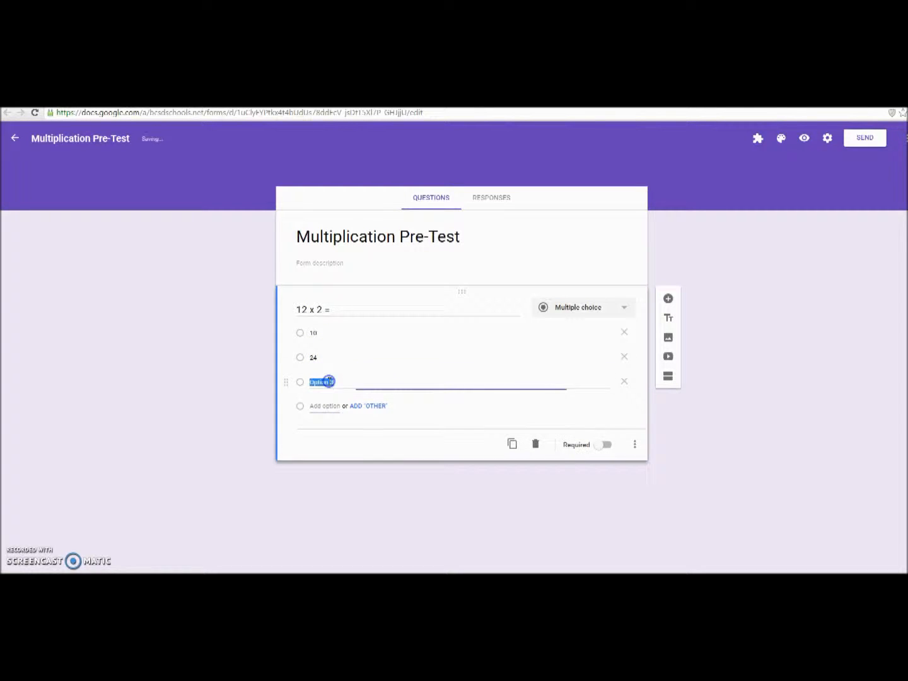
pyautogui.write('63')
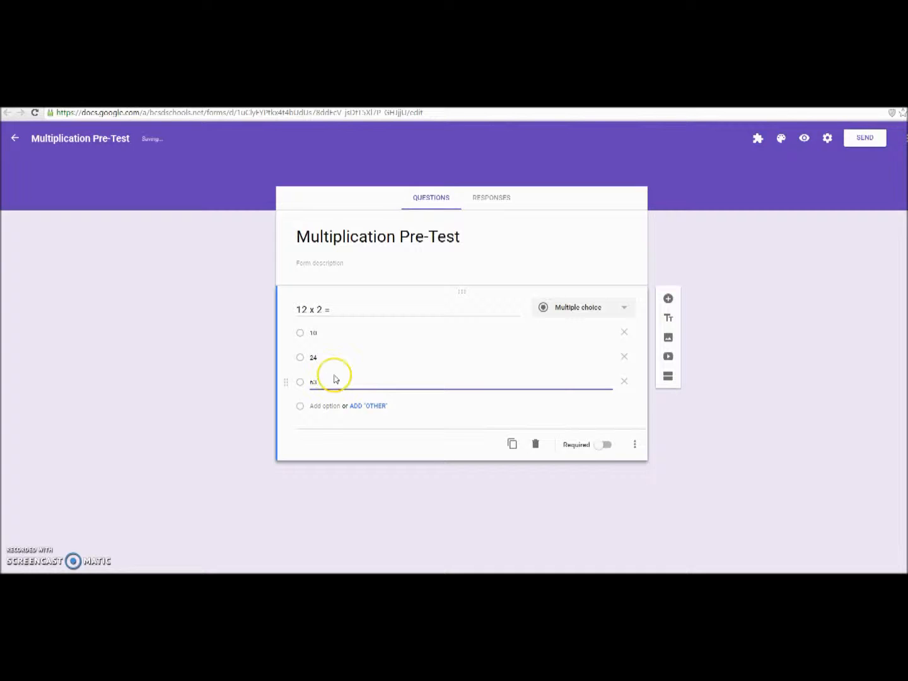
pyautogui.click(495, 402)
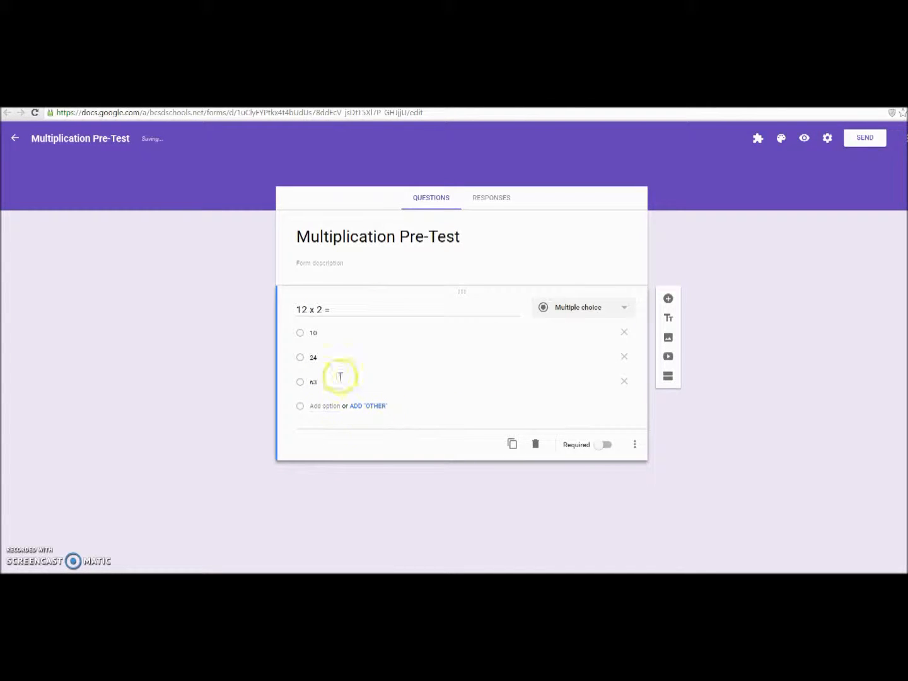
# Remove the answer option 63 from the "12 x 2 =" question and make the question required
pyautogui.click(624, 381)
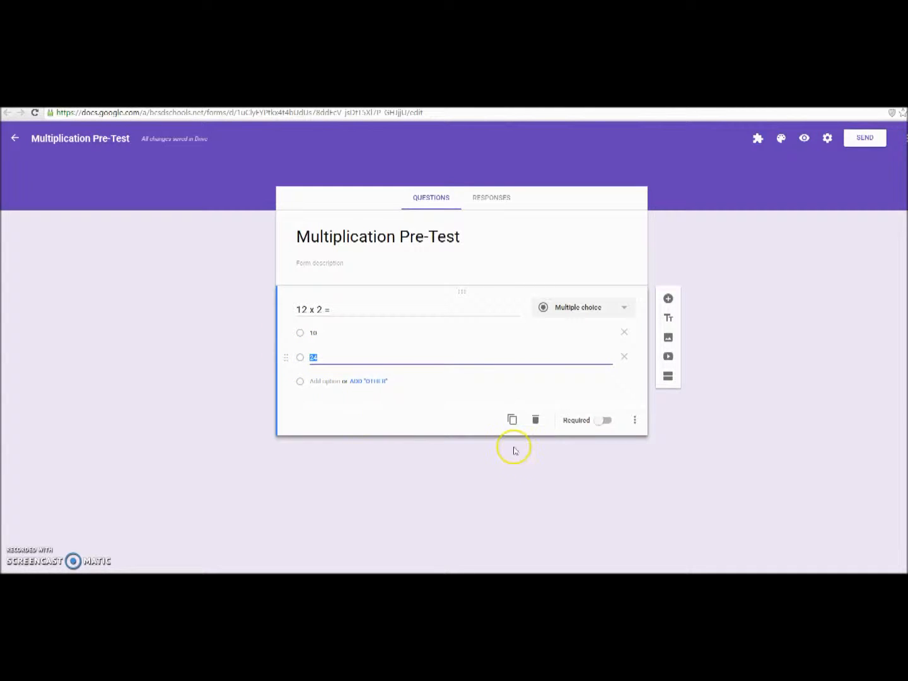
pyautogui.click(602, 422)
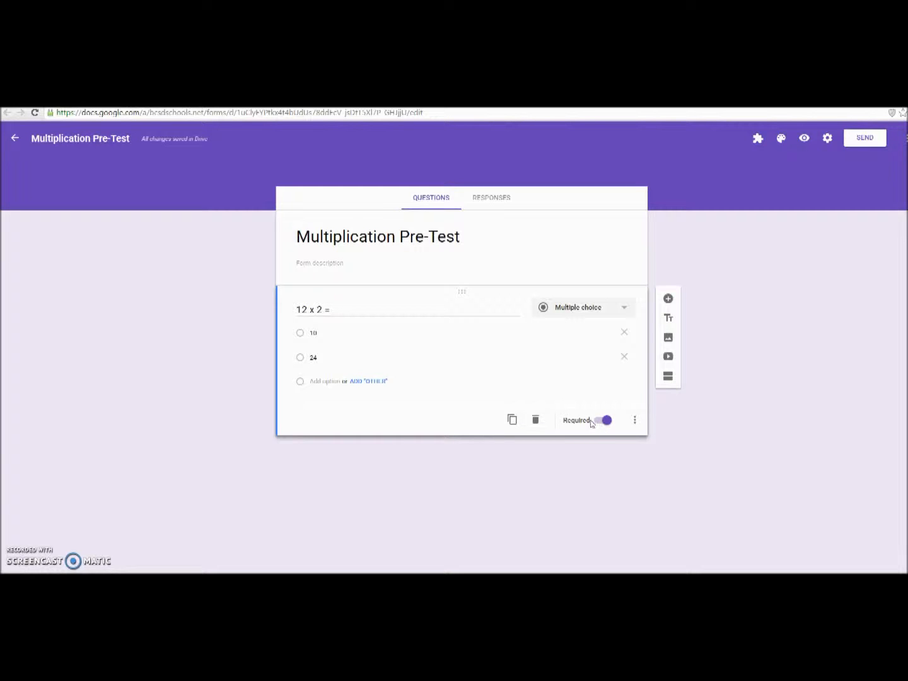
pyautogui.click(604, 420)
pyautogui.click(599, 421)
# Duplicate the "12 x 2 =" question and change the copy to "10 x 2 =" with answer options 20 and 15
pyautogui.click(513, 420)
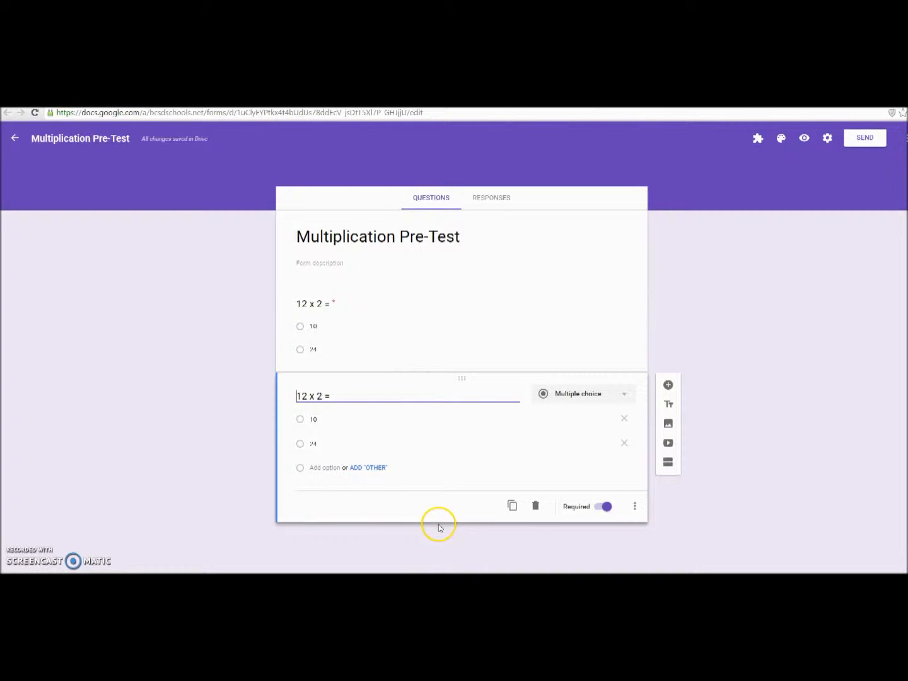
pyautogui.click(308, 395)
pyautogui.press('BackSpace')
pyautogui.write('0')
pyautogui.click(315, 419)
pyautogui.write('20')
pyautogui.click(319, 444)
pyautogui.write('1')
pyautogui.click(416, 475)
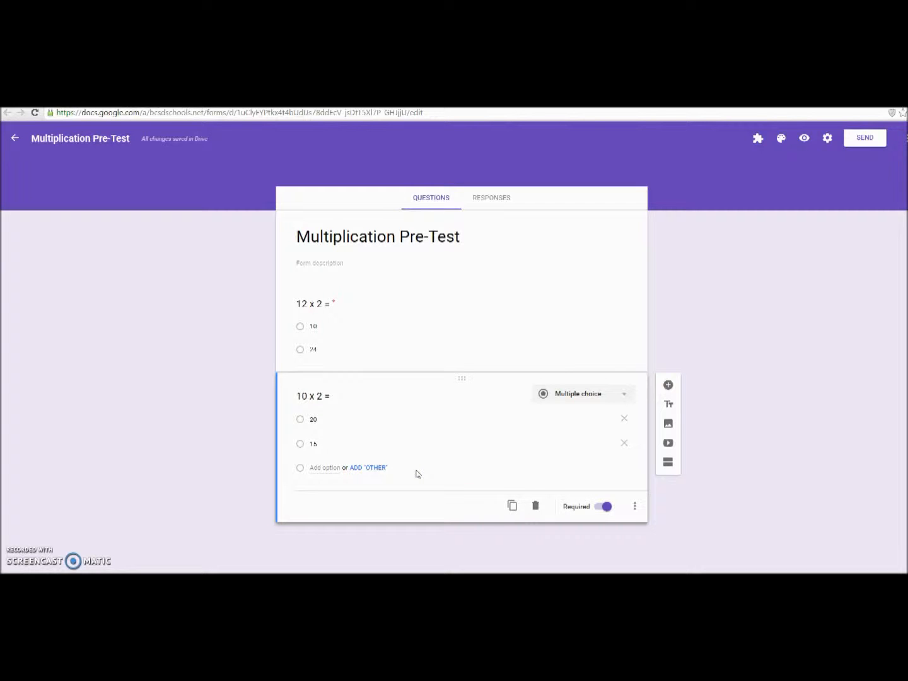
# Duplicate the "10 x 2 =" question and replace the copy's text with "How comfortable are you with multiplication?"
pyautogui.click(513, 507)
pyautogui.moveTo(324, 434); pyautogui.dragTo(281, 434)
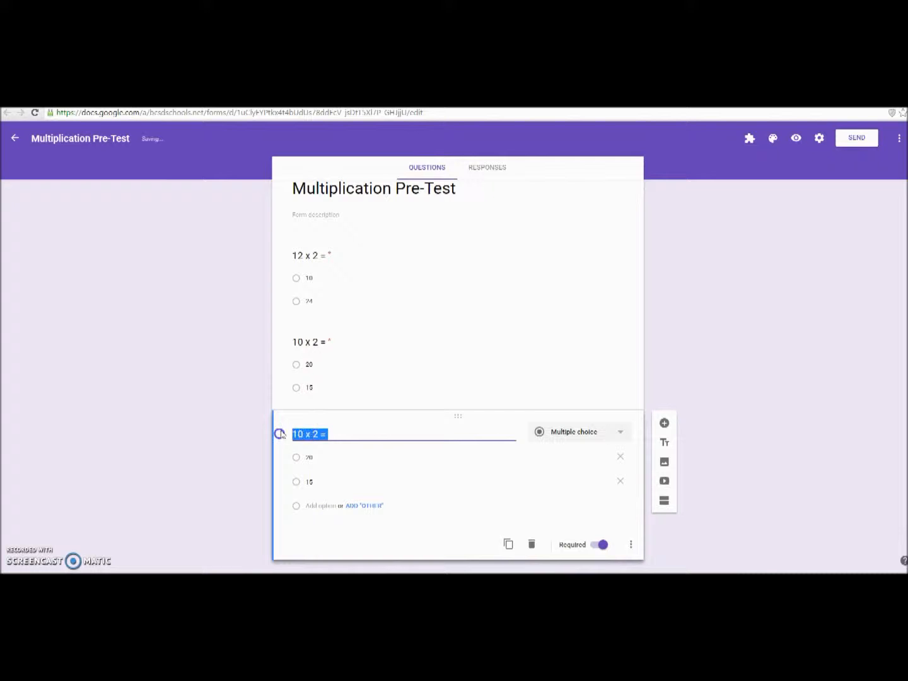
pyautogui.write('How comfortable')
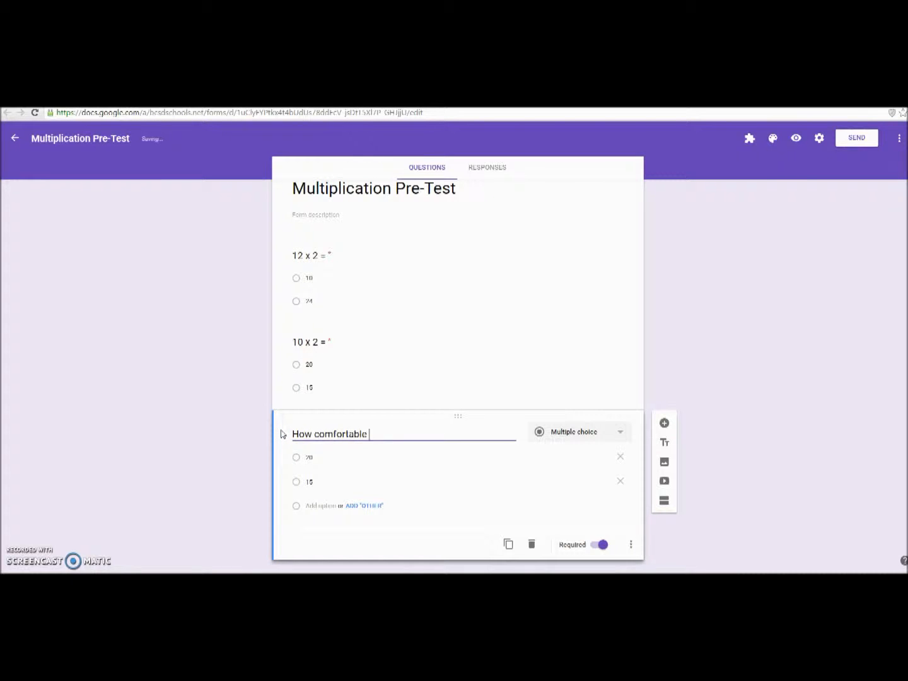
pyautogui.write(' multi')
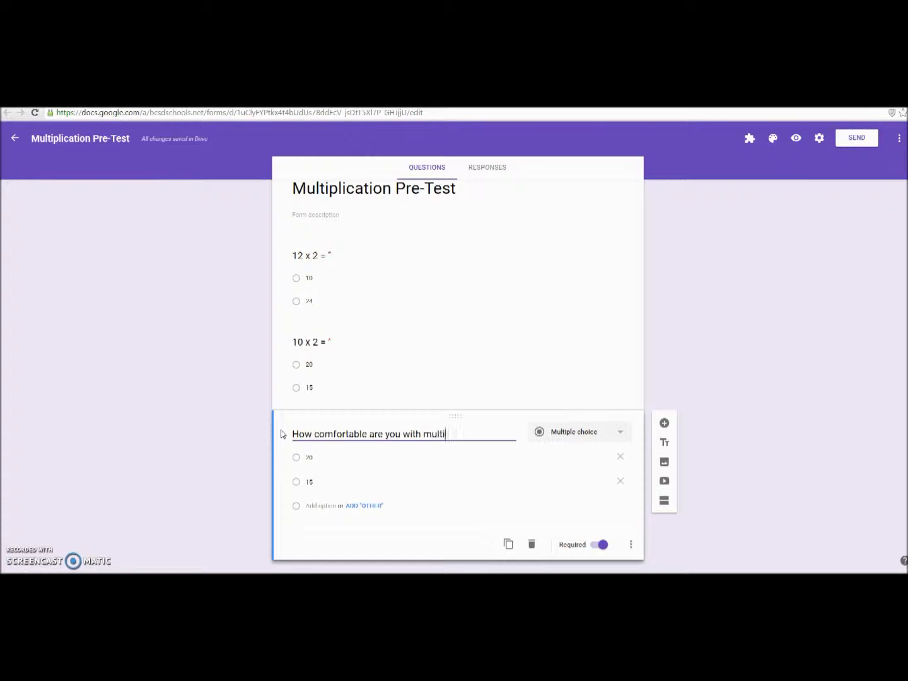
pyautogui.write('plication?')
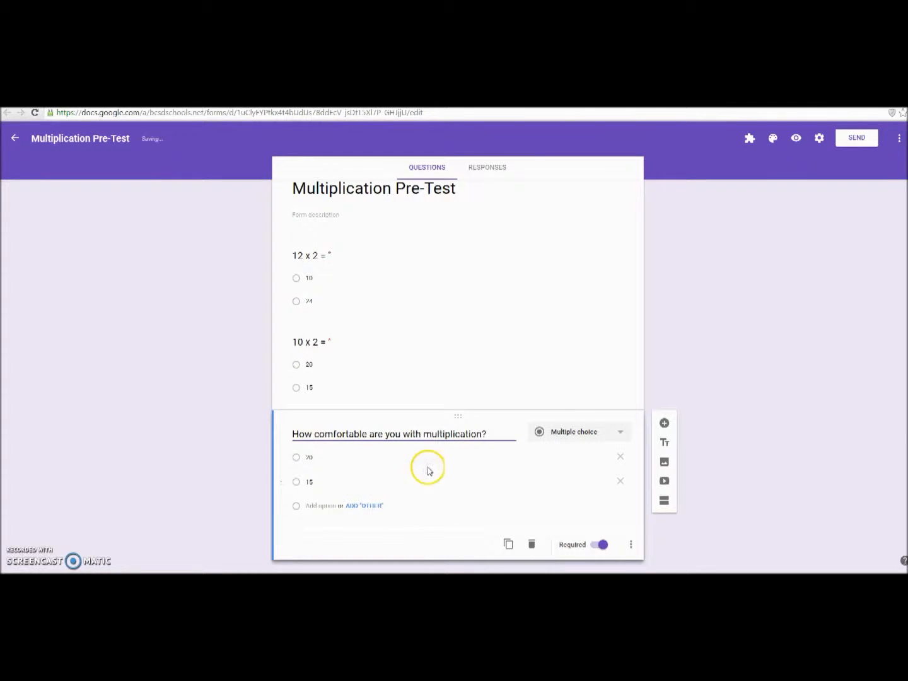
# Clear the copied answer options from the comfort question and change its type to Linear scale
pyautogui.click(620, 458)
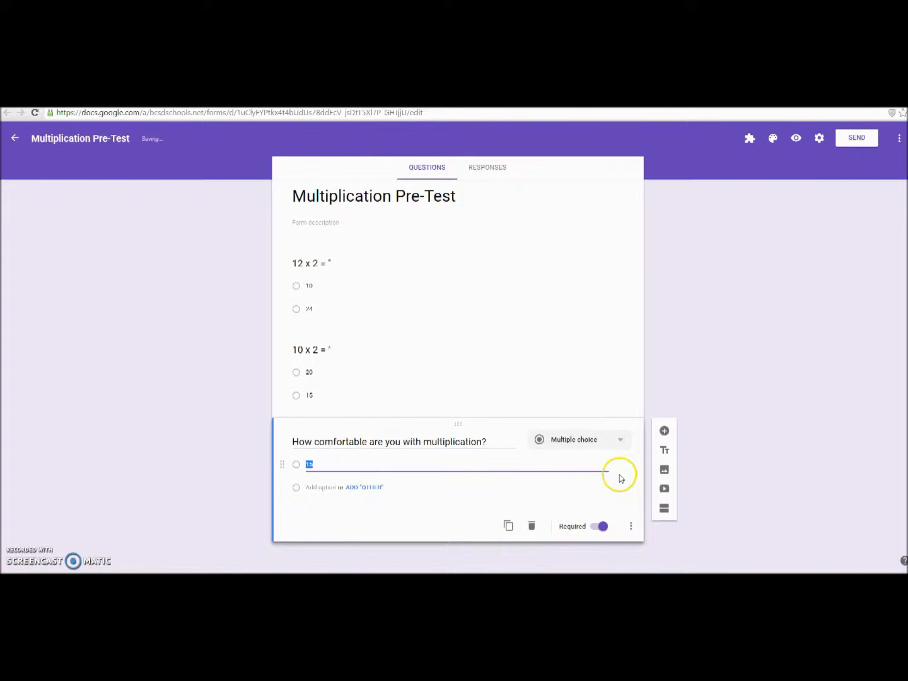
pyautogui.press('BackSpace')
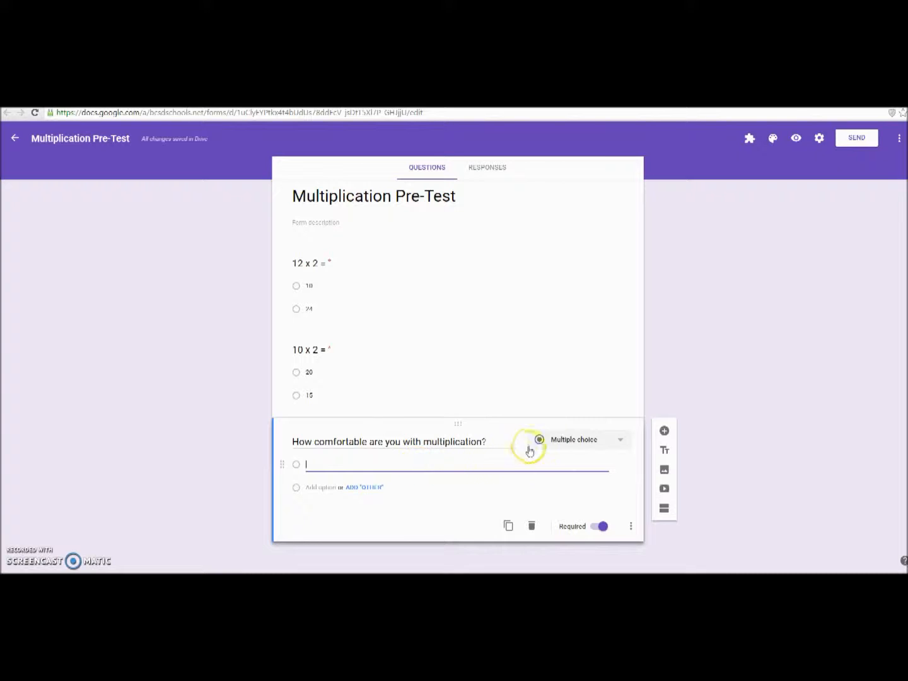
pyautogui.click(607, 441)
pyautogui.click(598, 515)
pyautogui.scroll(-2, 594, 507)
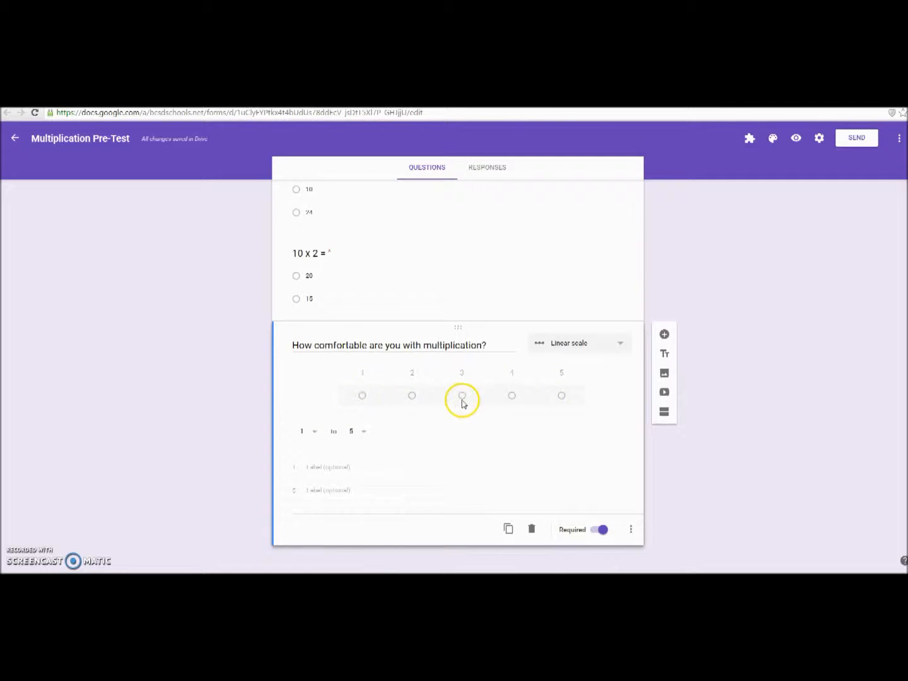
pyautogui.click(314, 431)
pyautogui.click(315, 433)
pyautogui.click(360, 433)
pyautogui.click(361, 434)
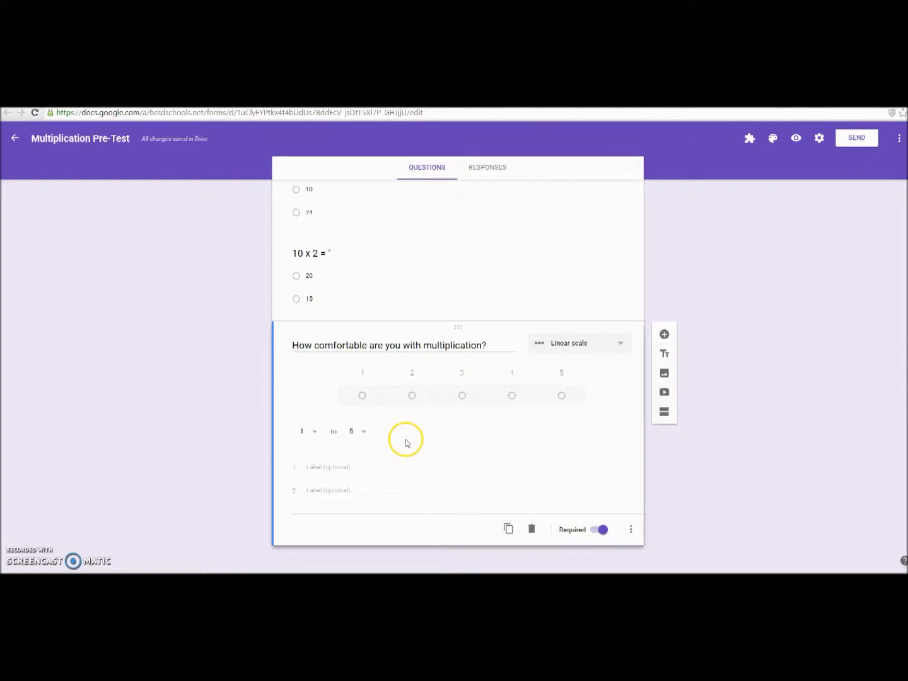
# Label the comfort question's linear scale "Not Comfortable" at 1 and "It's EASY!" at 5
pyautogui.click(375, 467)
pyautogui.write('N')
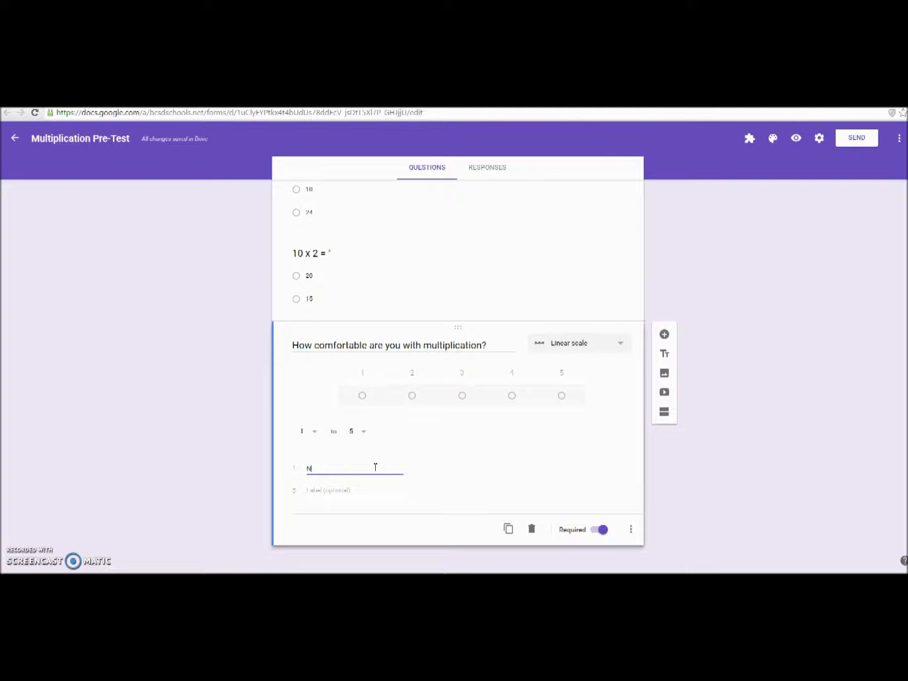
pyautogui.write('ot Comfortable')
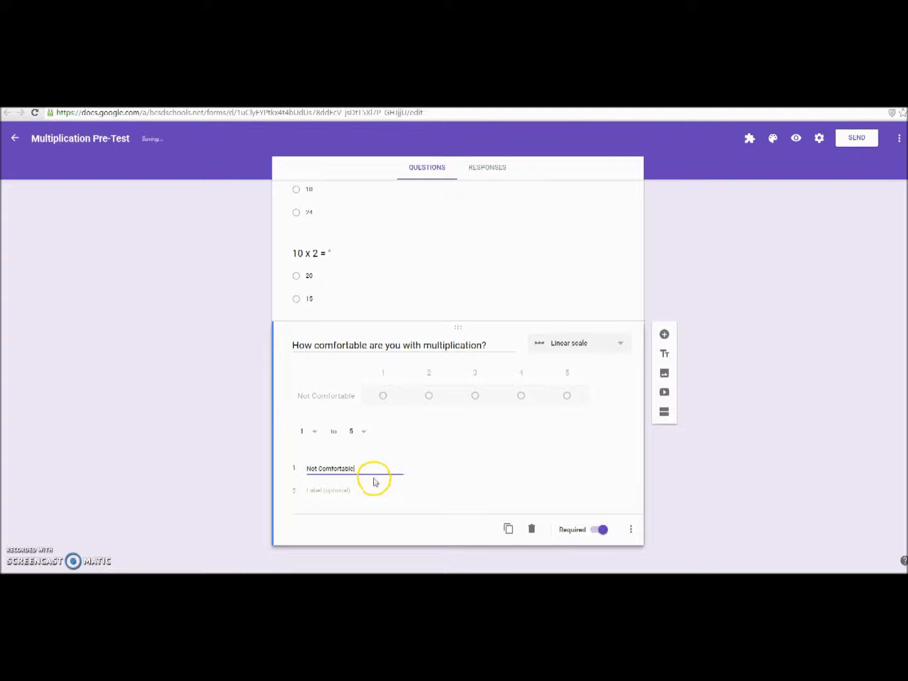
pyautogui.click(360, 497)
pyautogui.write("It's fi")
pyautogui.write('!')
pyautogui.click(434, 503)
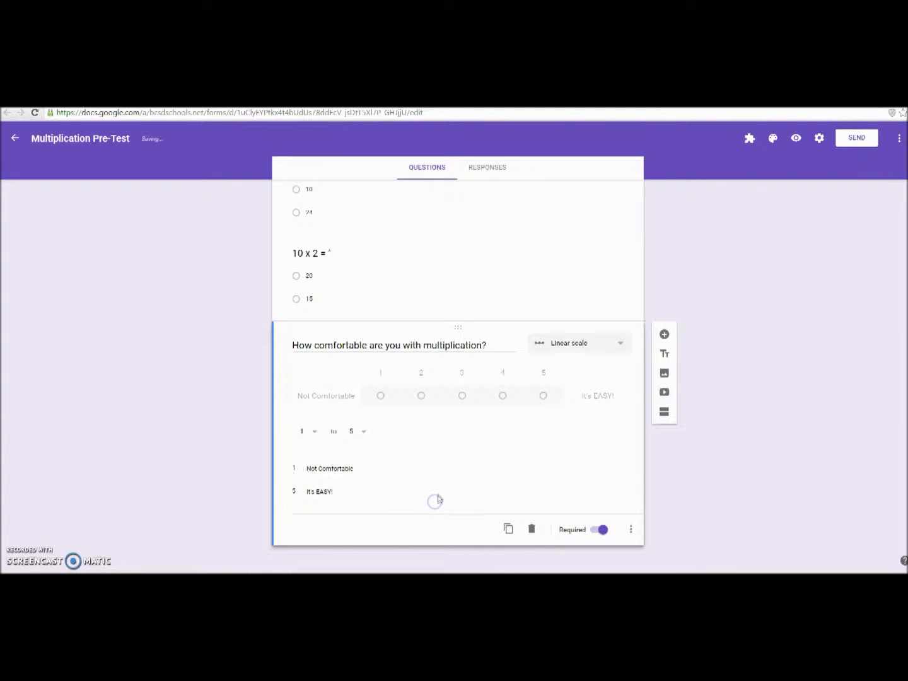
pyautogui.click(497, 457)
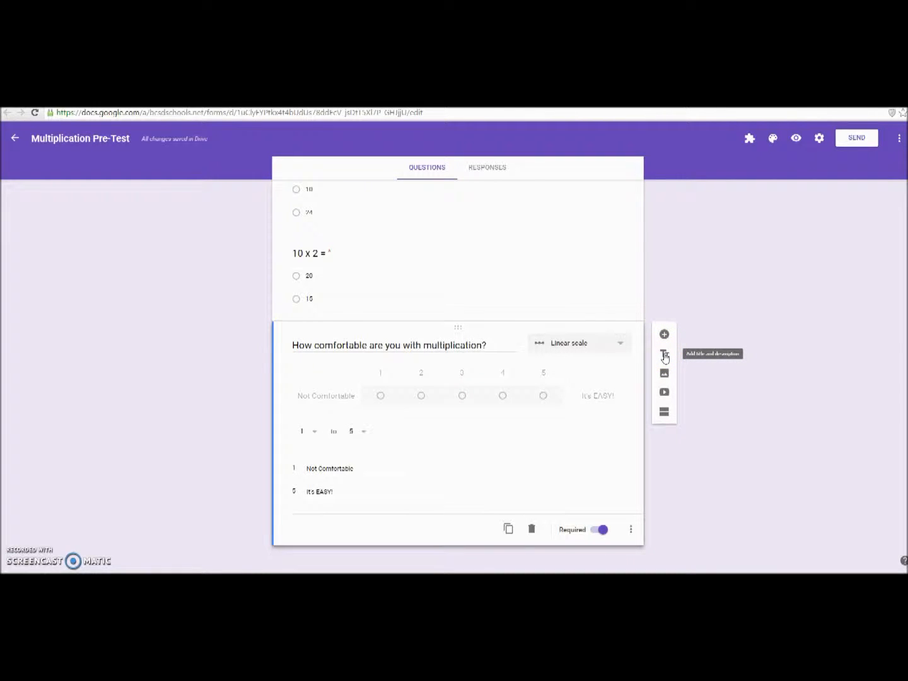
# Add a new section after the comfort question and title it "Multiplication Homework"
pyautogui.click(665, 374)
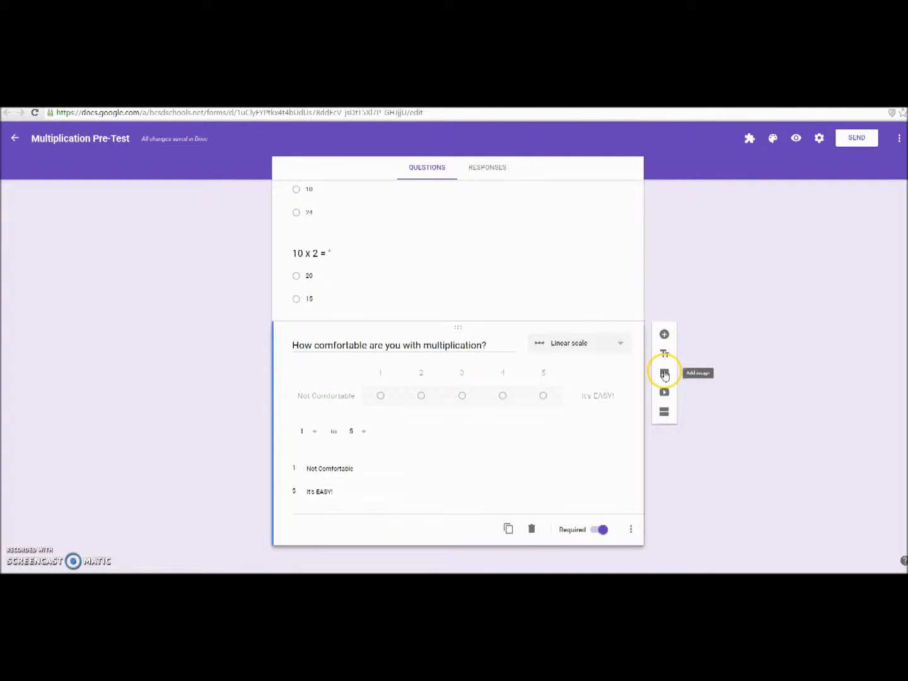
pyautogui.click(664, 413)
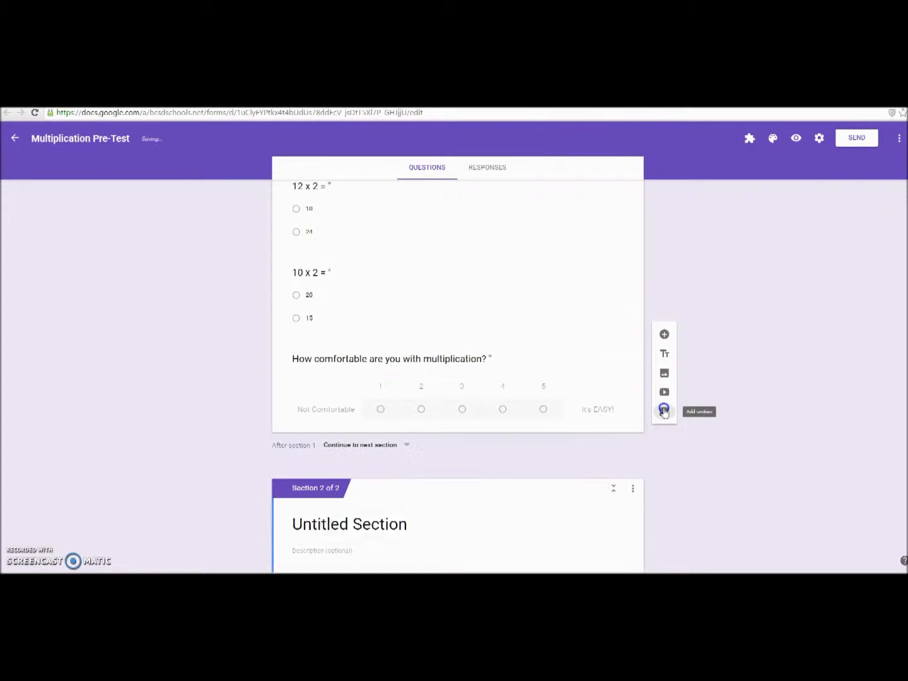
pyautogui.click(386, 520)
pyautogui.write('Multip')
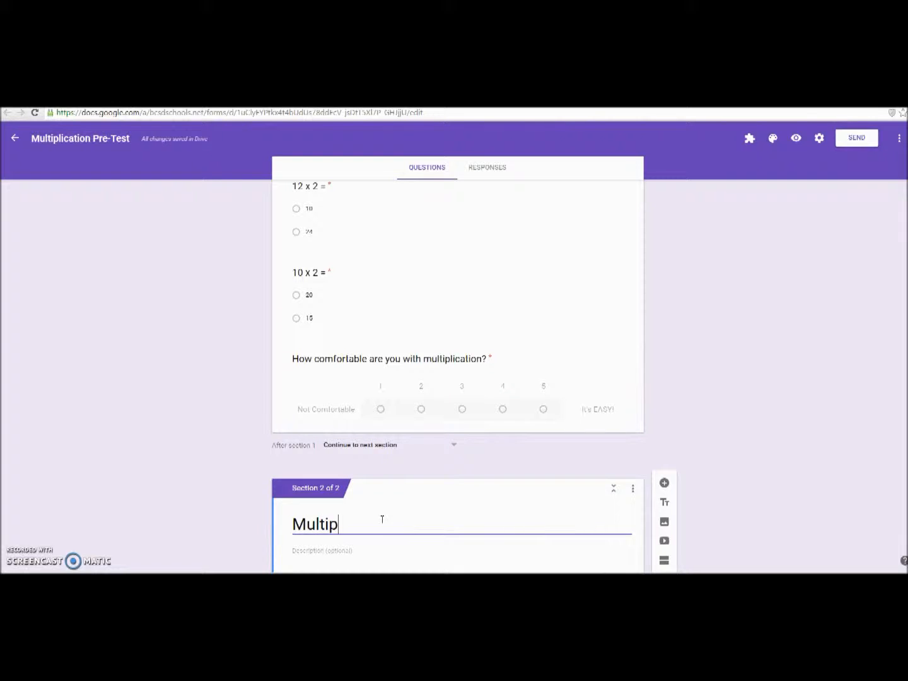
pyautogui.write('ication')
pyautogui.press('BackSpace')
pyautogui.press('BackSpace')
pyautogui.press('BackSpace')
pyautogui.press('BackSpace')
pyautogui.write('lication Homewor')
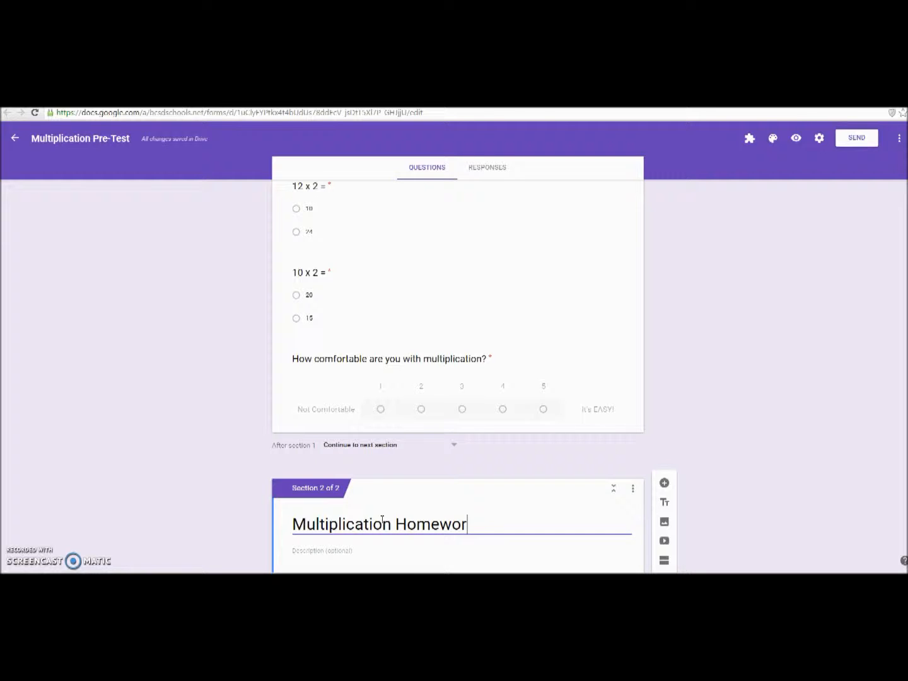
pyautogui.write('k')
pyautogui.scroll(-1, 417, 521)
pyautogui.click(403, 515)
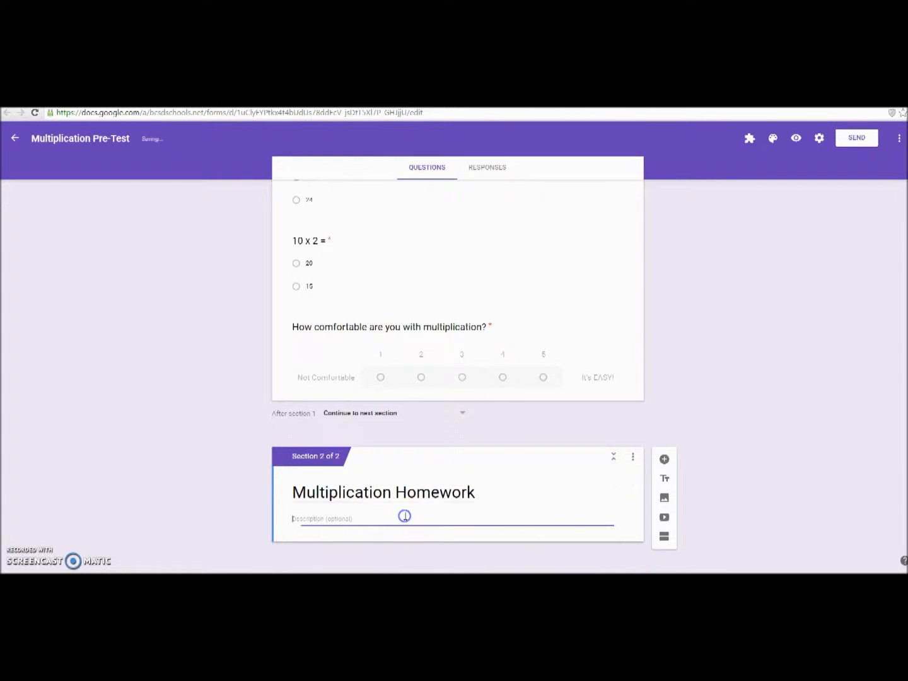
# Add the multiple-choice question "Do you have a computer at home?" with options yes and no to the Multiplication Homework section
pyautogui.click(664, 459)
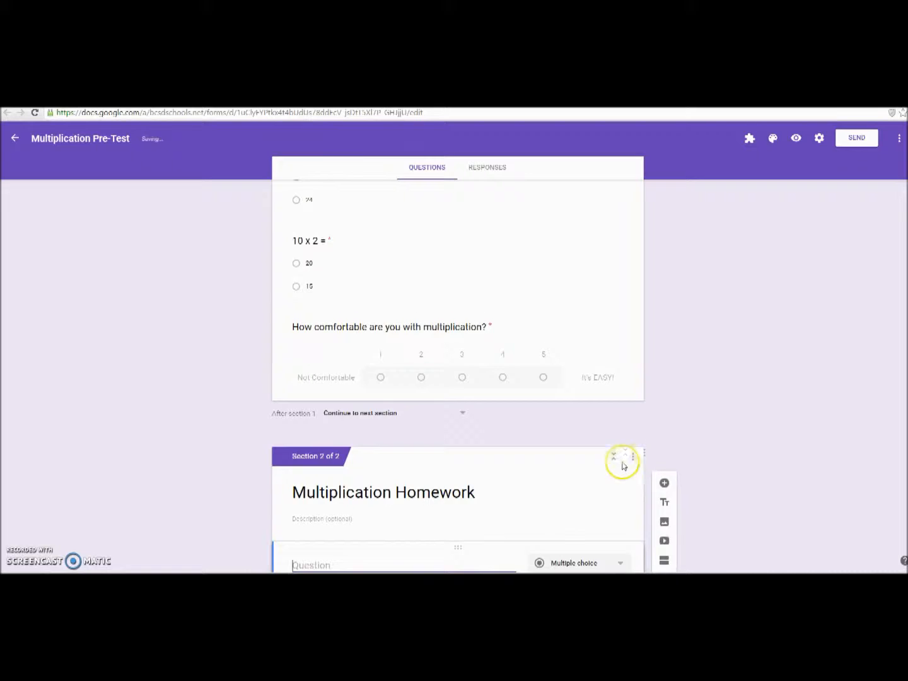
pyautogui.write('Do you h')
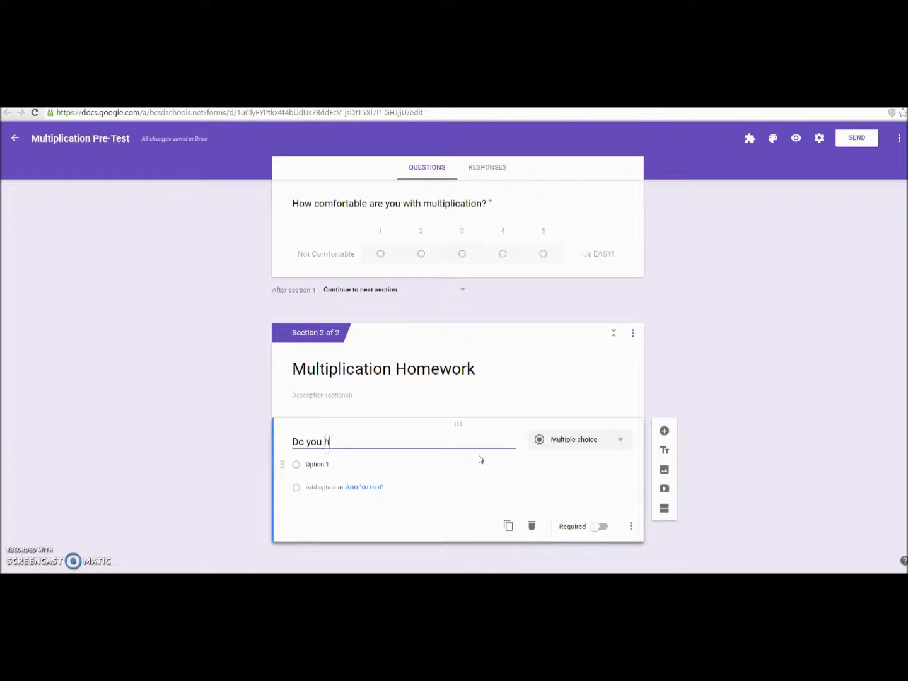
pyautogui.write('at')
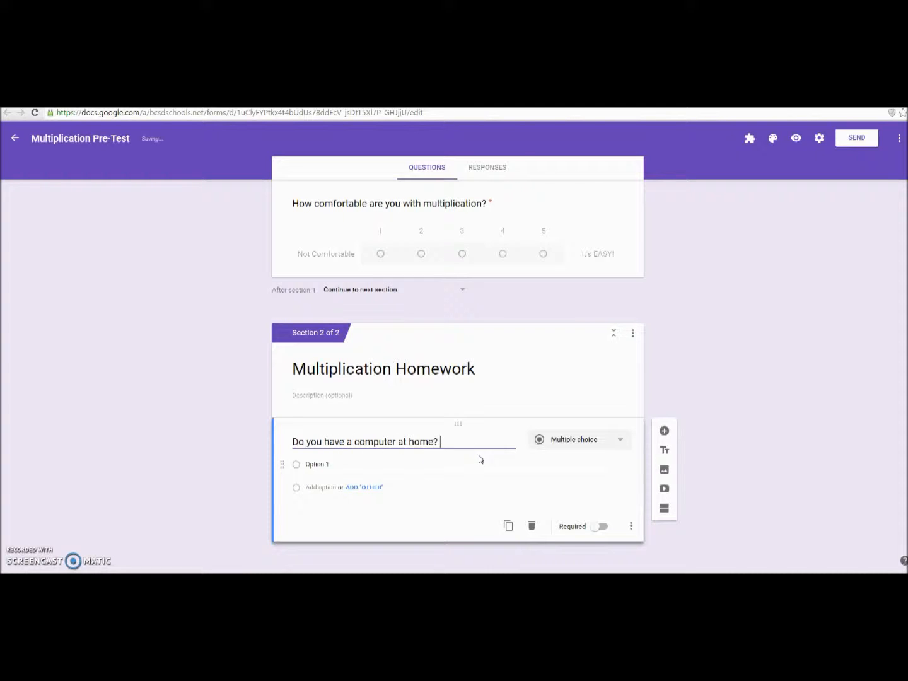
pyautogui.click(564, 445)
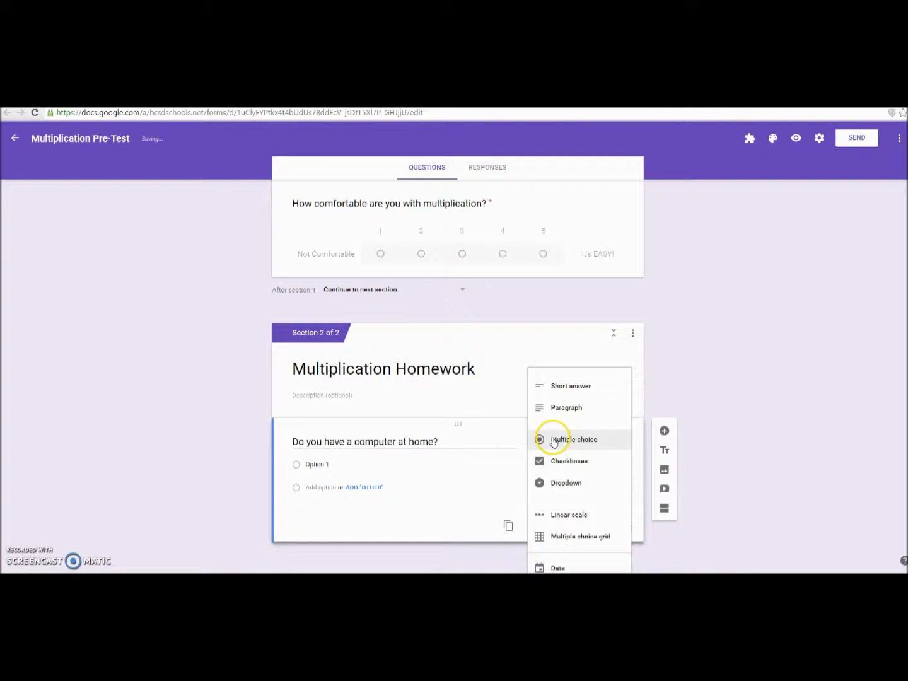
pyautogui.click(590, 440)
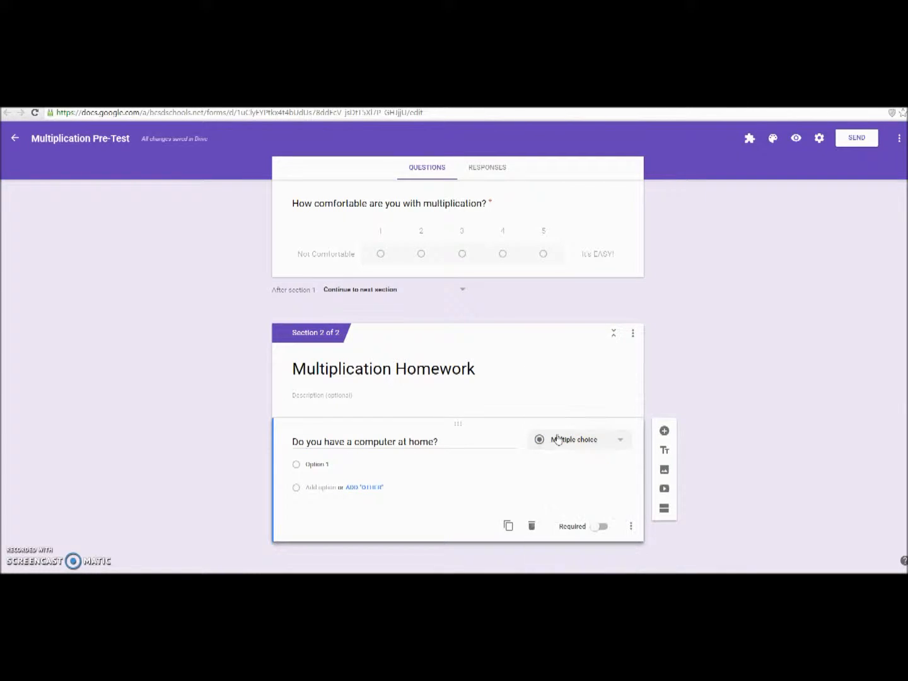
pyautogui.click(321, 464)
pyautogui.write('yes')
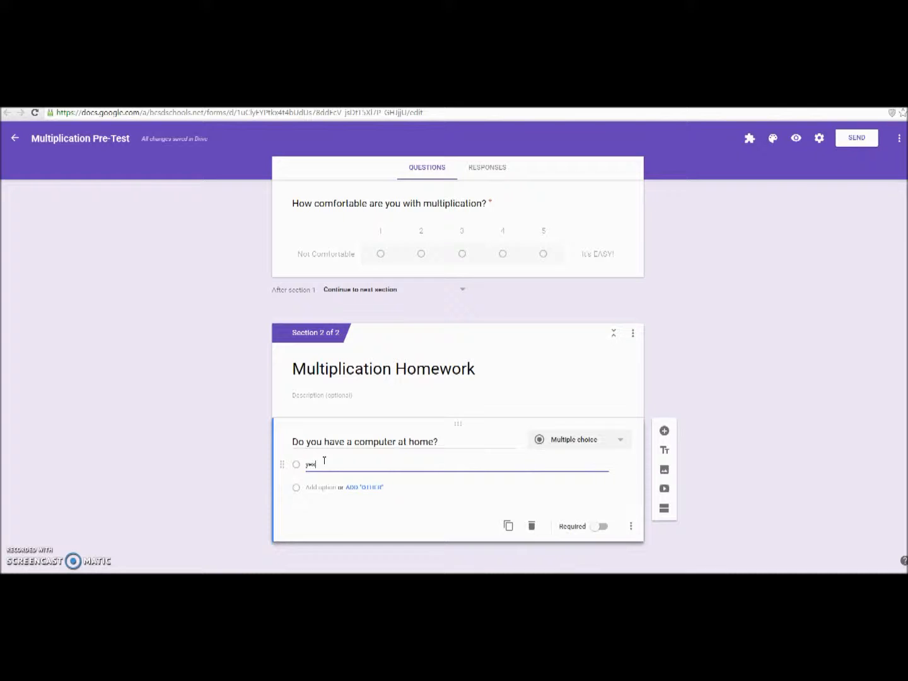
pyautogui.click(323, 488)
pyautogui.write('no')
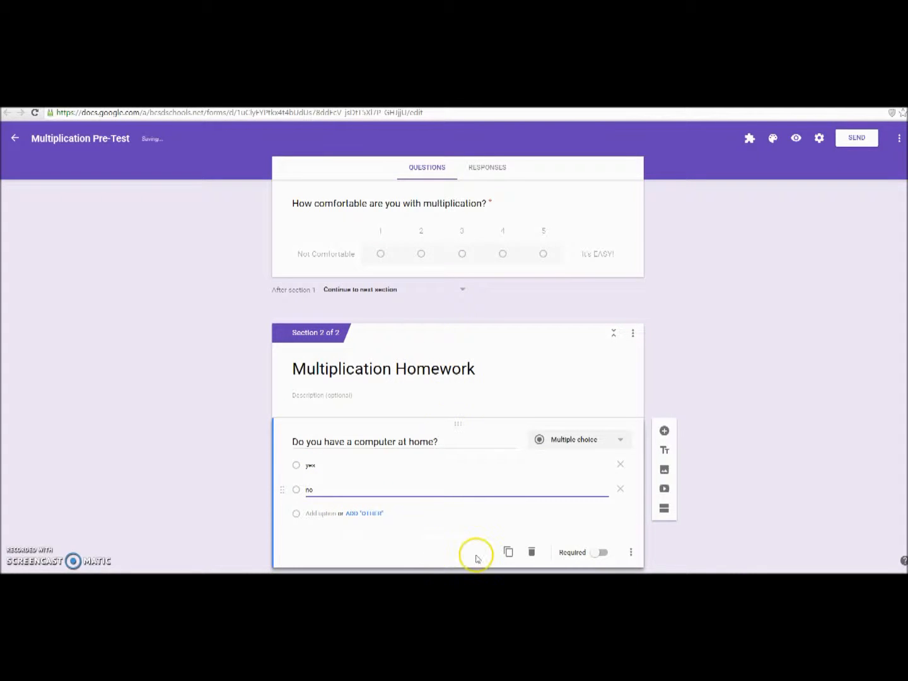
# Delete the "Do you have a computer at home?" question and the Multiplication Homework section
pyautogui.scroll(4, 408, 452)
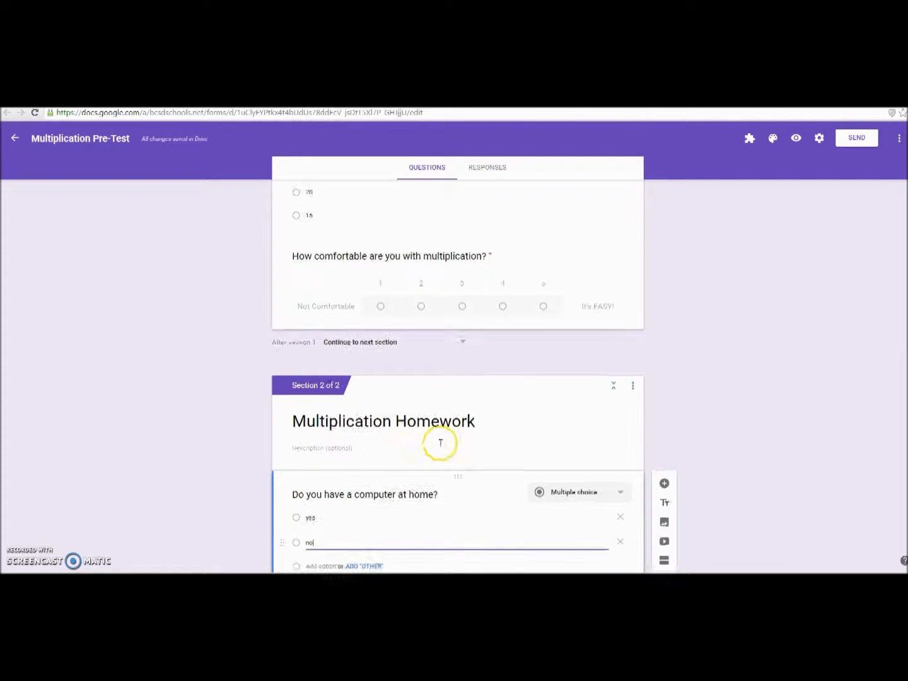
pyautogui.scroll(-5, 440, 443)
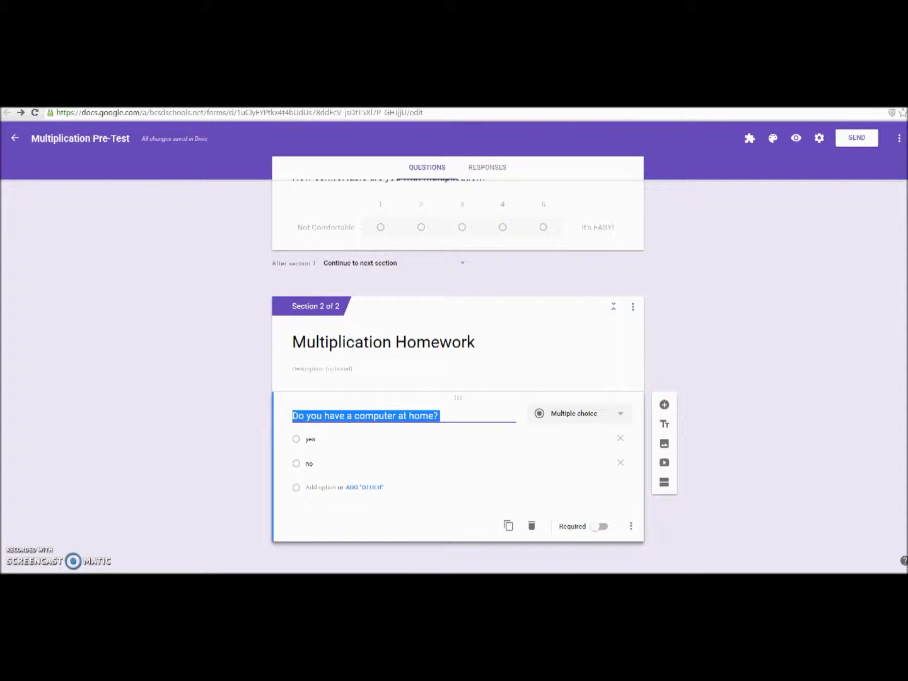
pyautogui.click(531, 525)
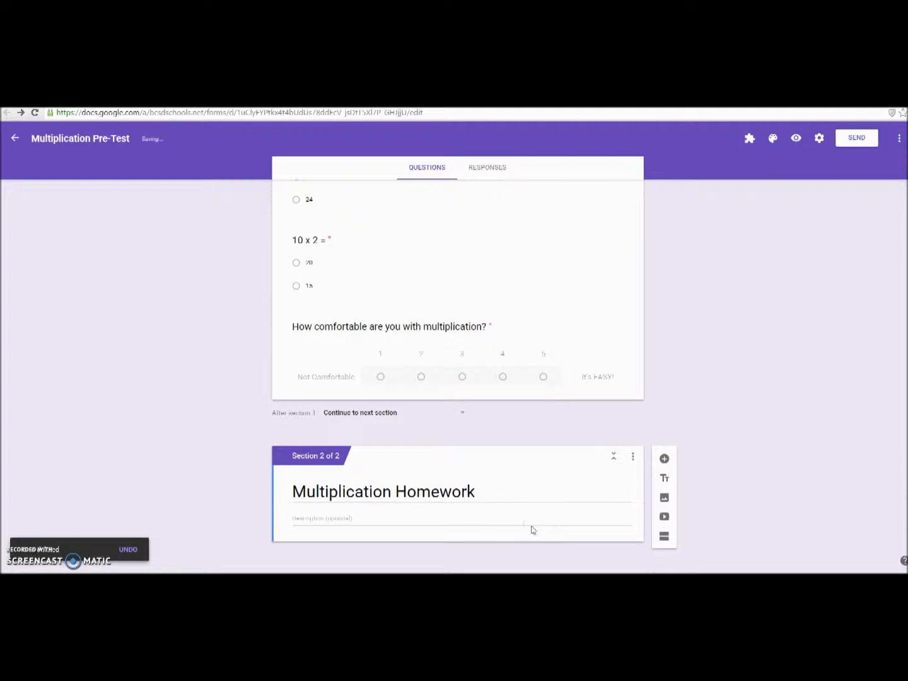
pyautogui.click(632, 457)
pyautogui.click(656, 505)
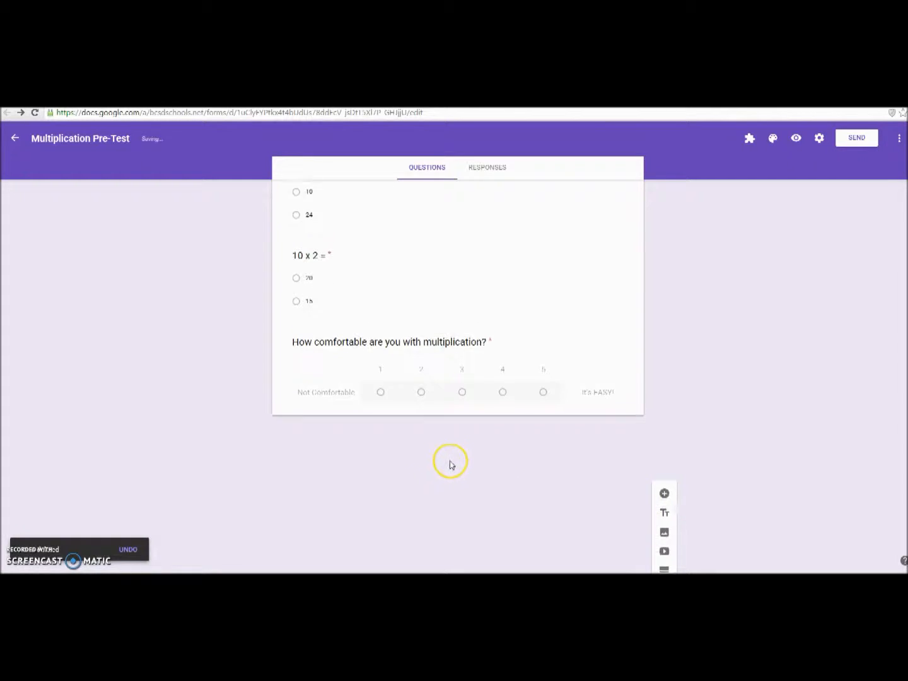
# Change the form's theme color from the palette to bright light blue
pyautogui.scroll(3, 451, 460)
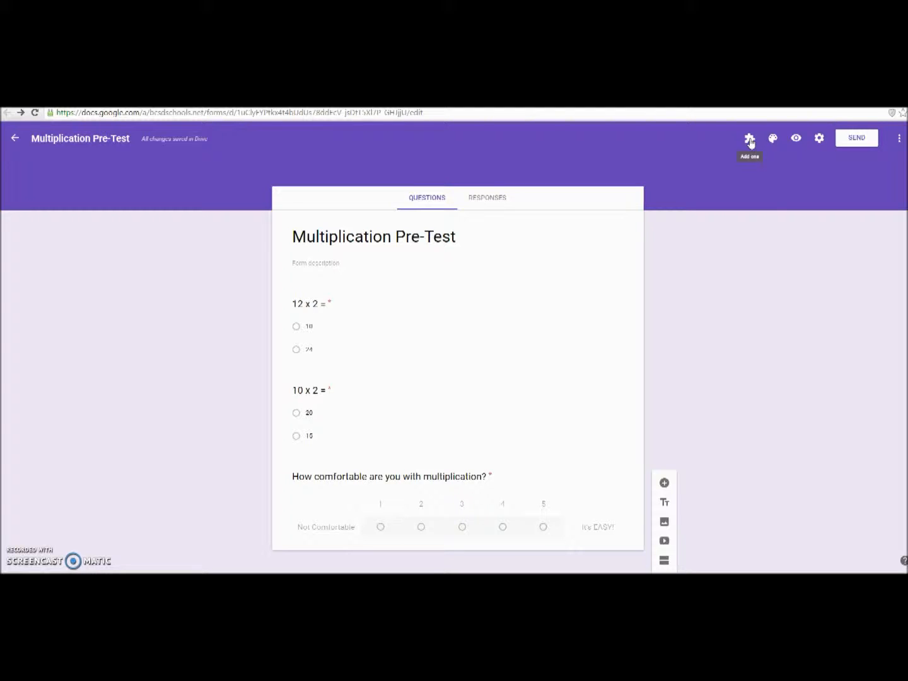
pyautogui.click(773, 139)
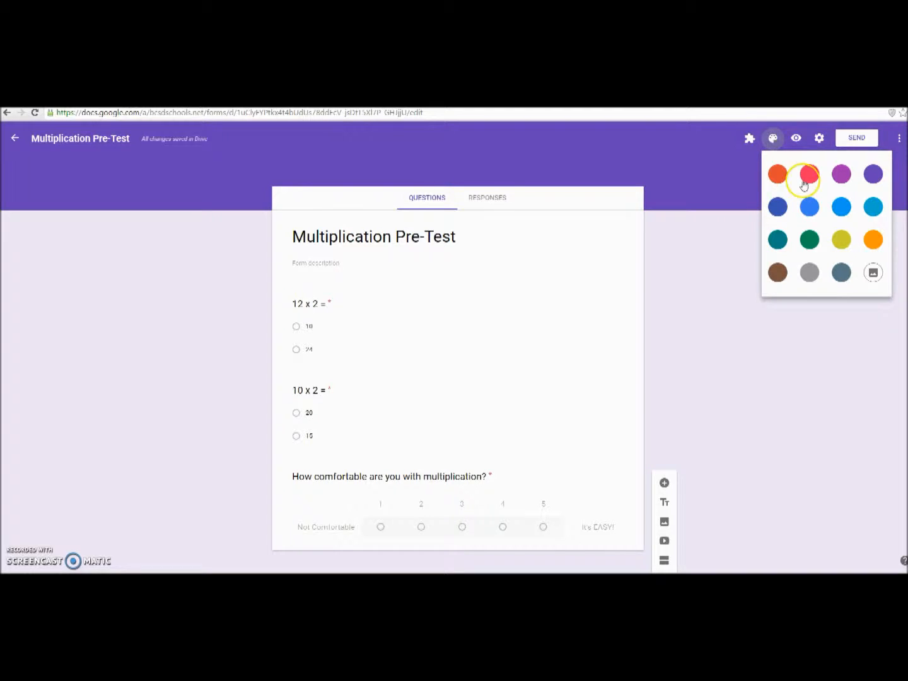
pyautogui.click(843, 212)
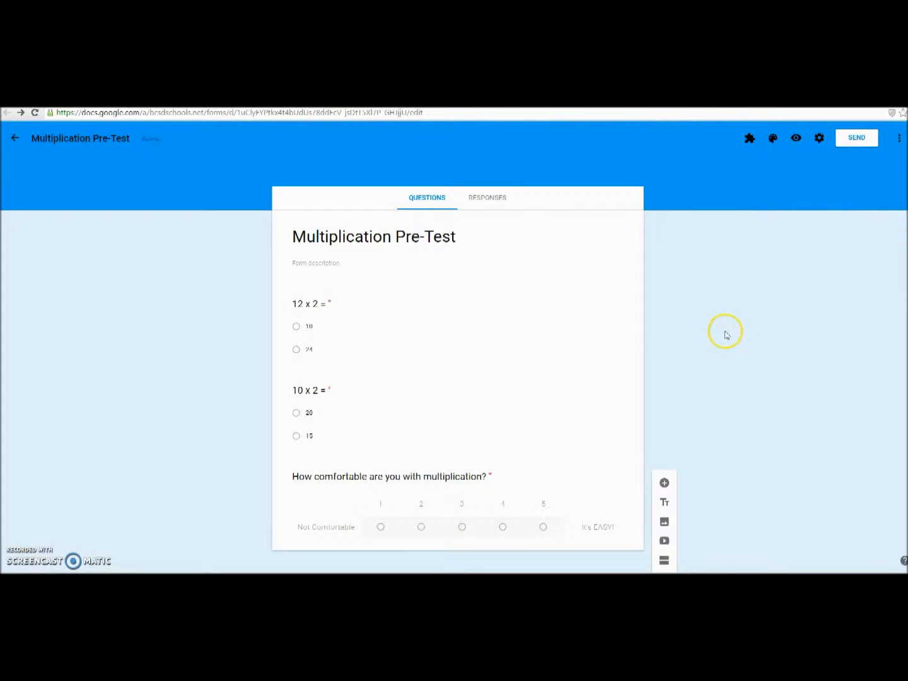
# In the form settings, set who can respond to Anyone and restore it to Anyone in Berkeley County School District
pyautogui.click(820, 139)
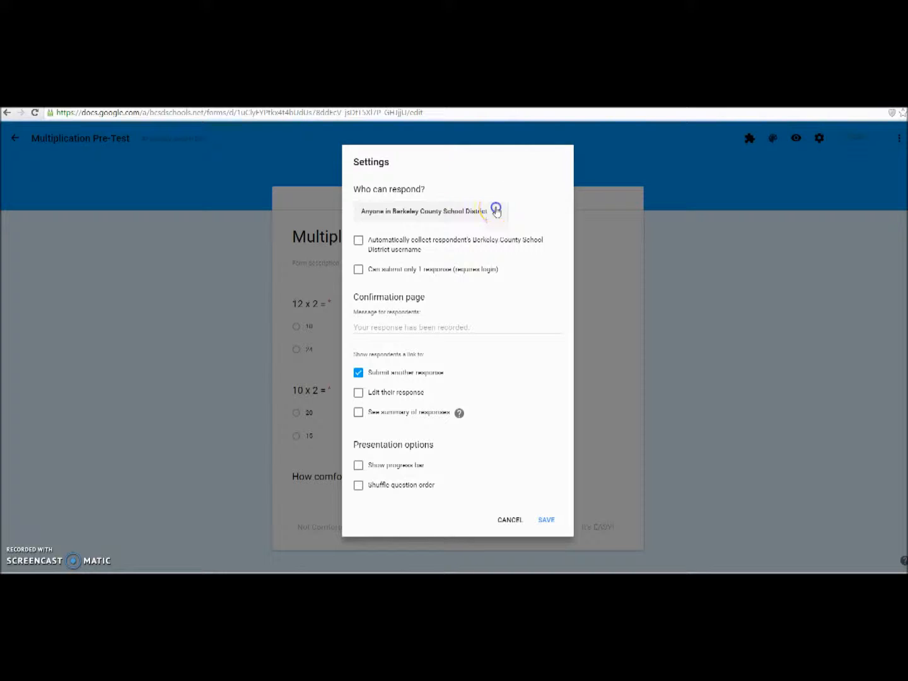
pyautogui.click(496, 211)
pyautogui.click(448, 199)
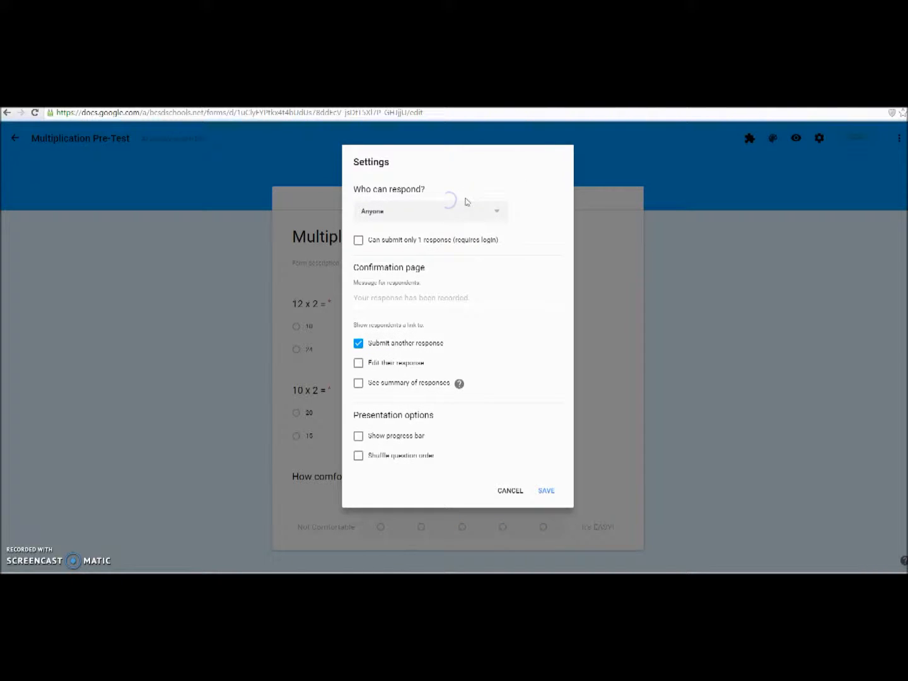
pyautogui.click(488, 212)
pyautogui.click(486, 232)
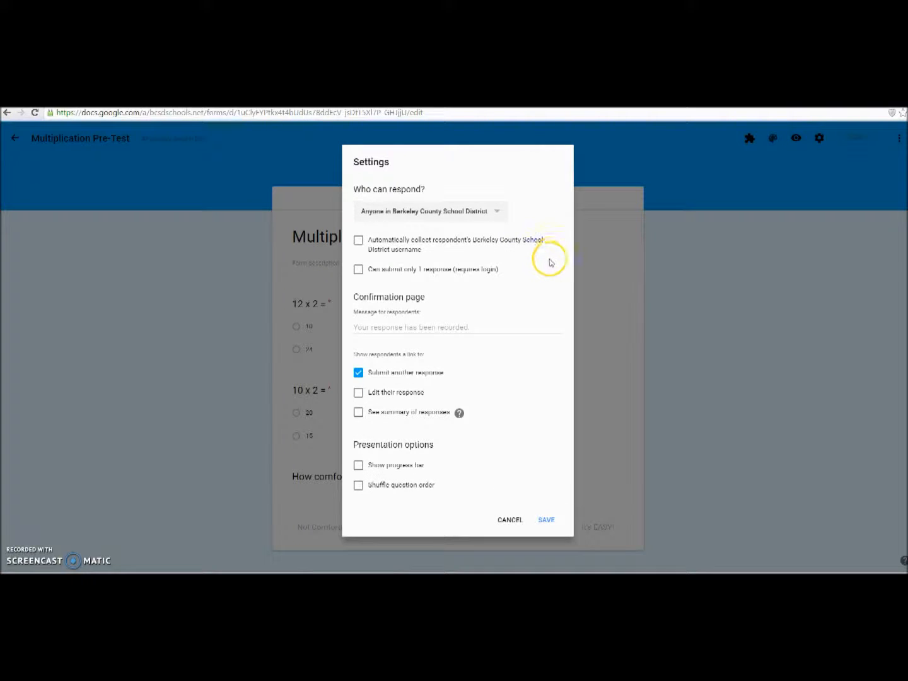
# Enable automatic username collection, the limit of only 1 response and shuffled question order, and save the settings
pyautogui.click(355, 242)
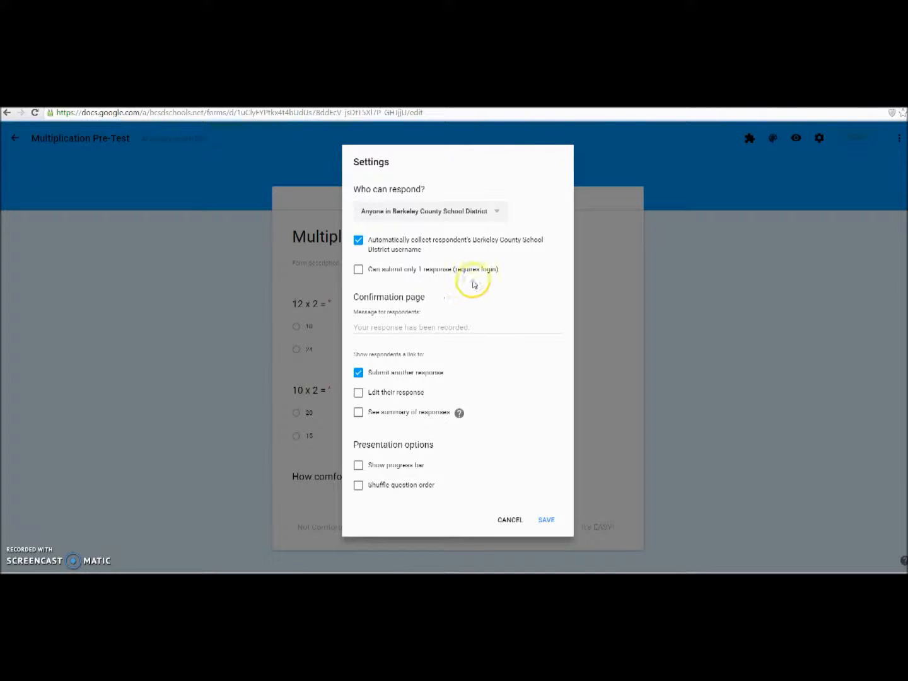
pyautogui.click(358, 269)
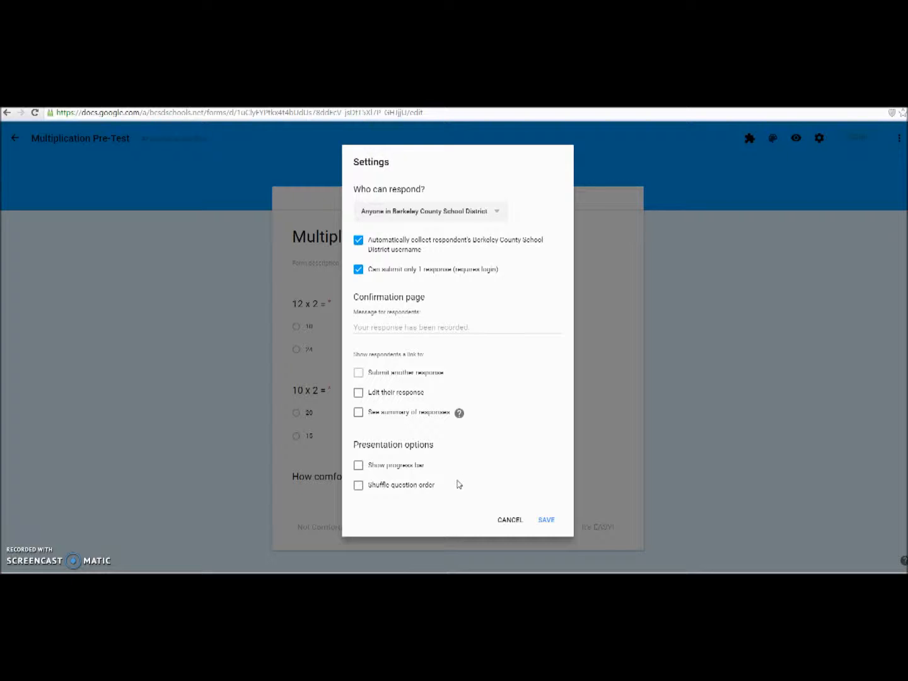
pyautogui.click(358, 485)
pyautogui.click(552, 530)
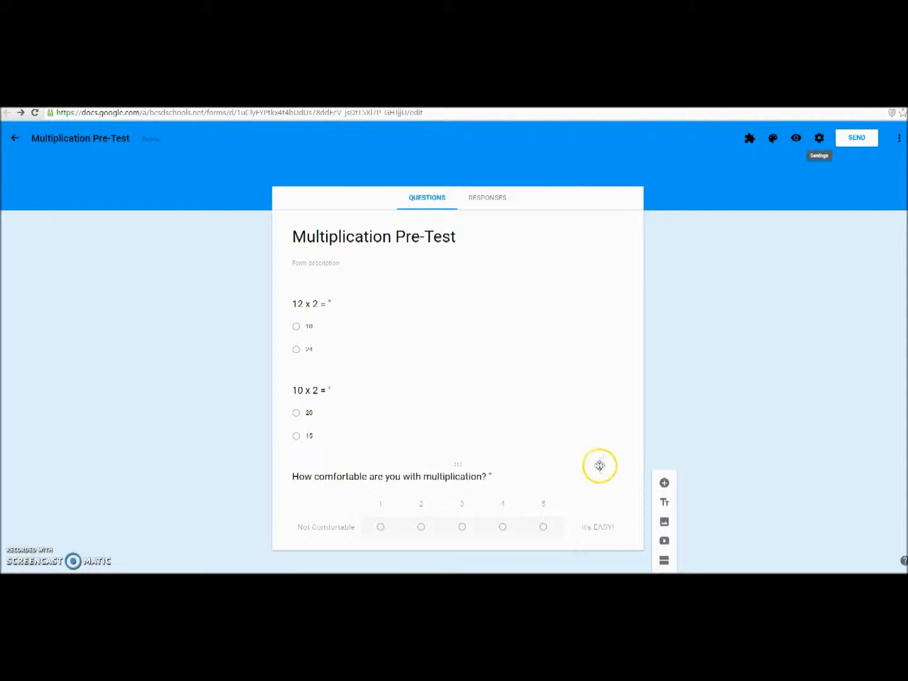
# Preview the live form from start to end and turn on "Send me a copy of my responses"
pyautogui.click(797, 137)
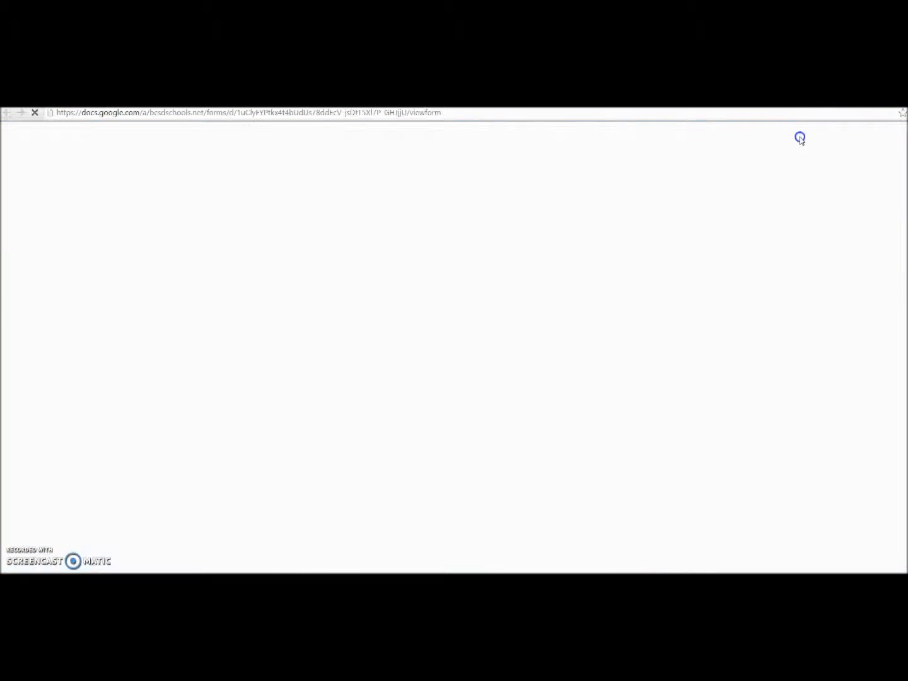
pyautogui.scroll(-1, 509, 449)
pyautogui.scroll(-1, 505, 444)
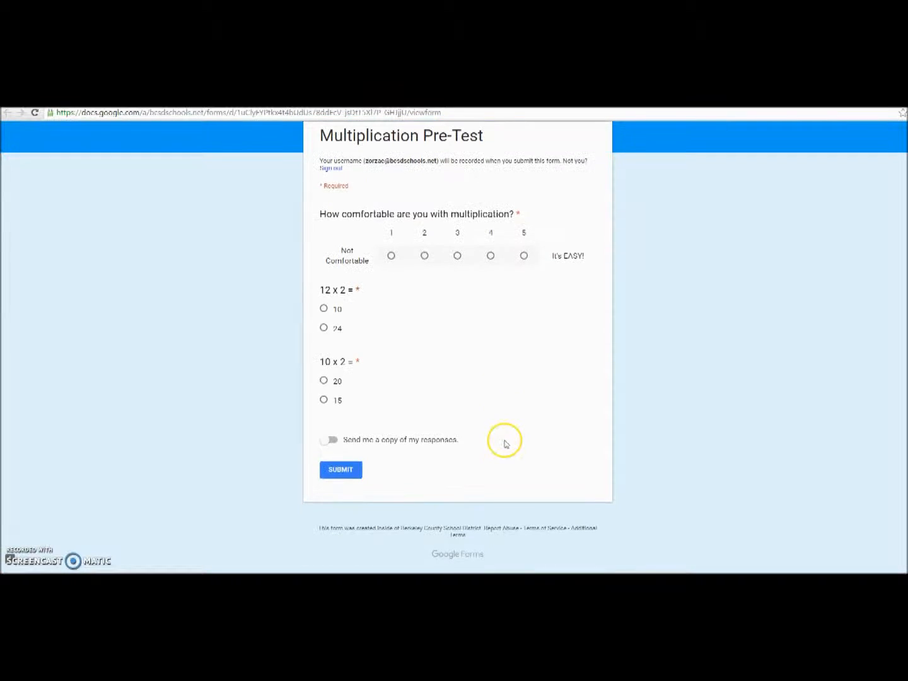
pyautogui.scroll(2, 505, 444)
pyautogui.scroll(-2, 504, 444)
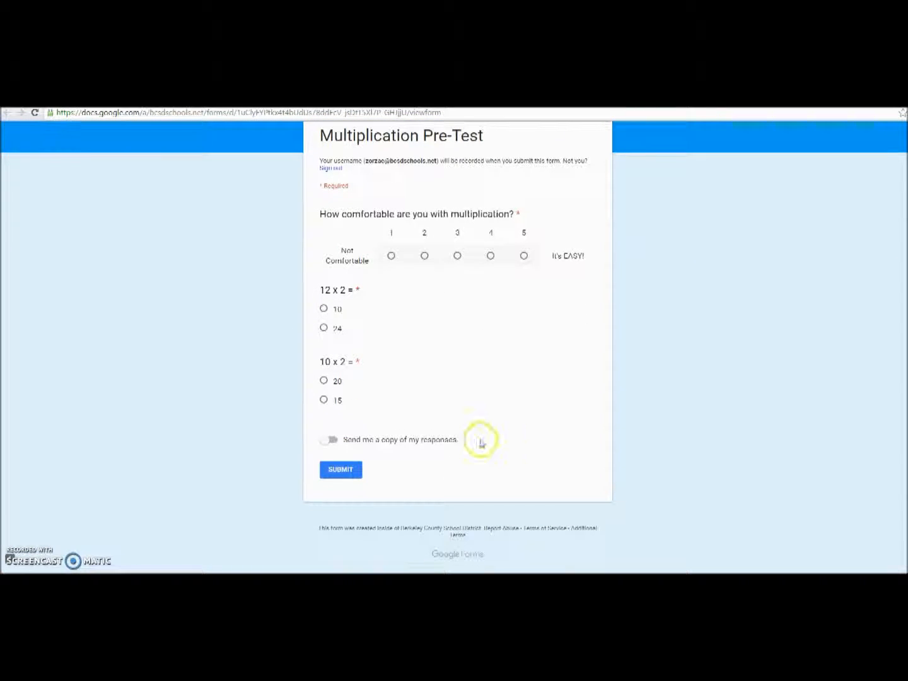
pyautogui.click(323, 441)
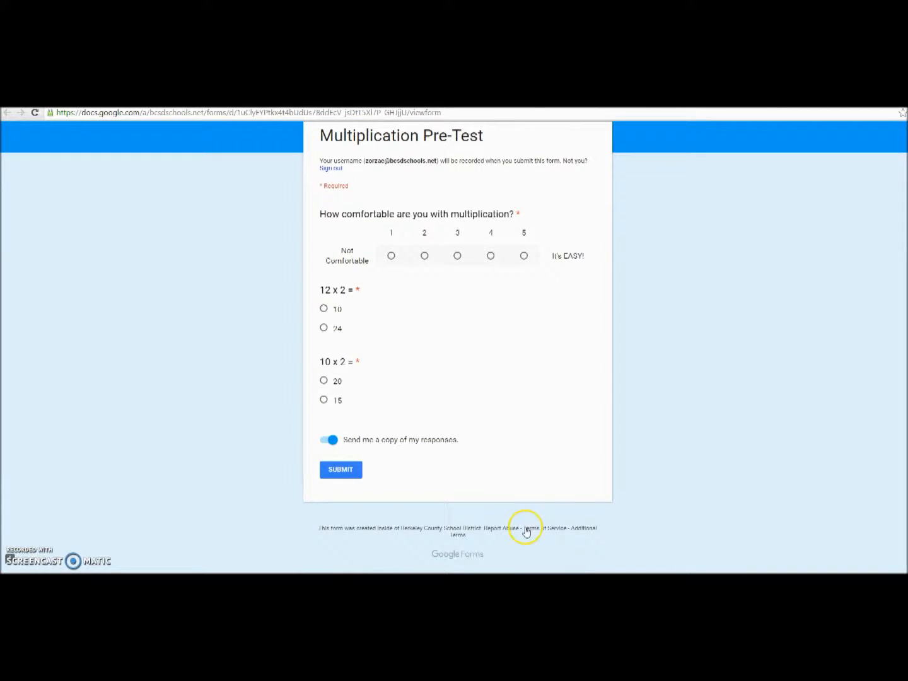
pyautogui.scroll(2, 551, 459)
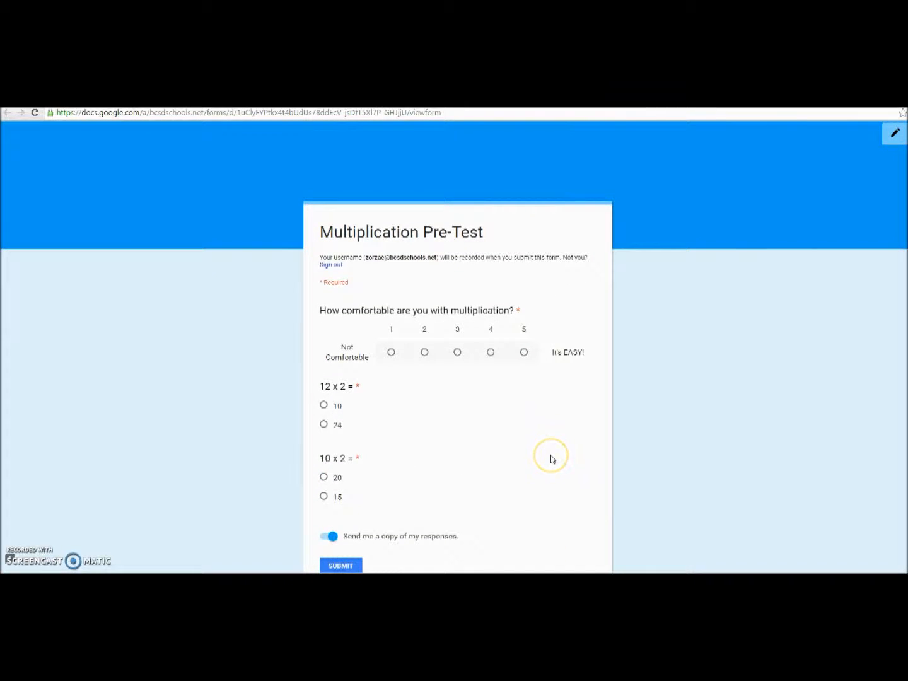
# Turn off "Send me a copy of my responses" and try to submit the live form without any answers
pyautogui.scroll(-2, 551, 459)
pyautogui.click(330, 441)
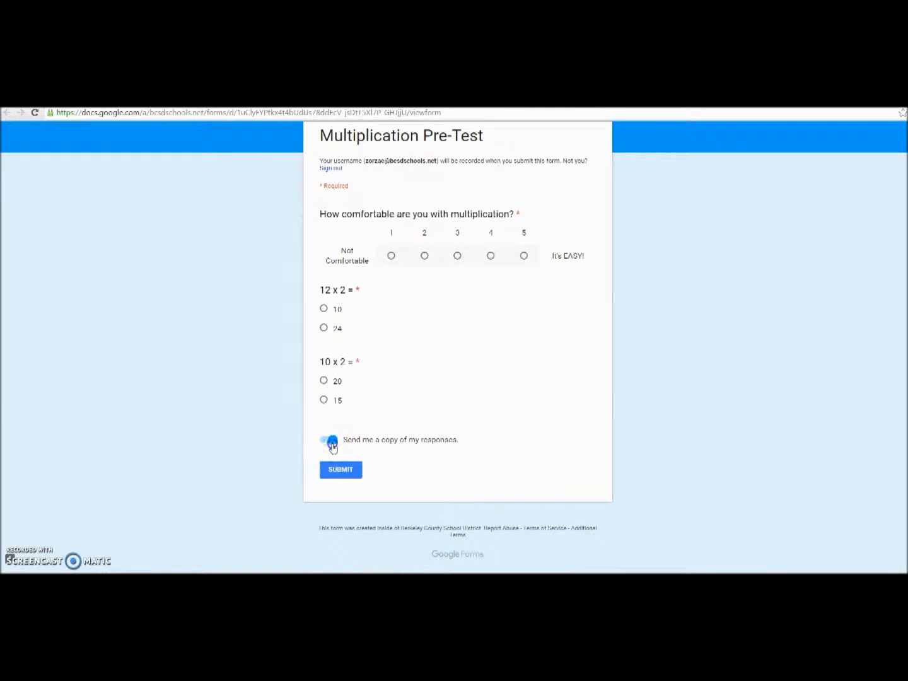
pyautogui.click(329, 469)
pyautogui.click(323, 471)
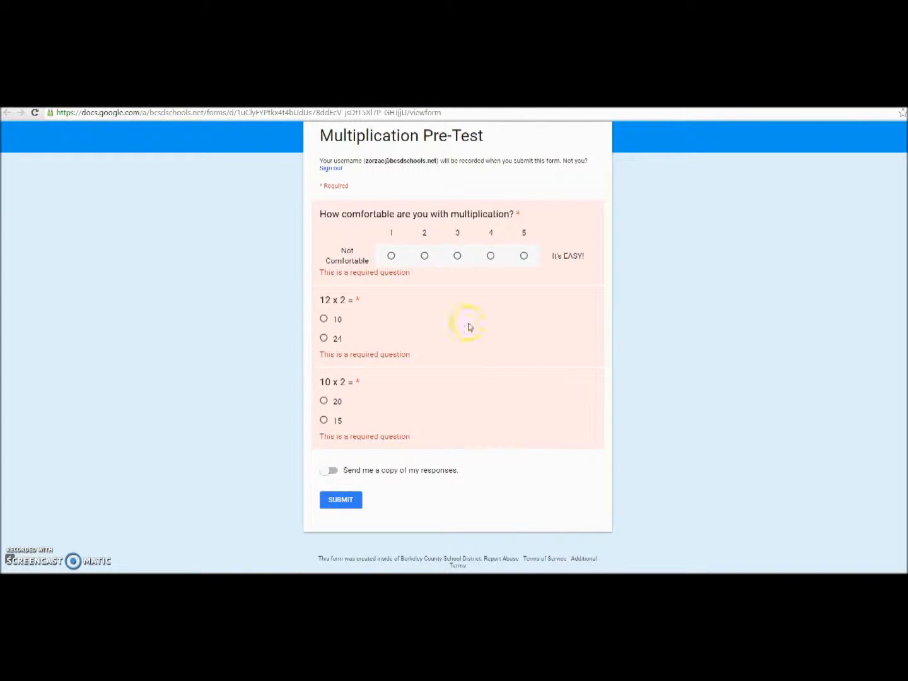
# Answer the comfort question with 3, 12 x 2 with 24 and 10 x 2 with 20, and submit the form
pyautogui.click(457, 255)
pyautogui.click(323, 326)
pyautogui.click(324, 380)
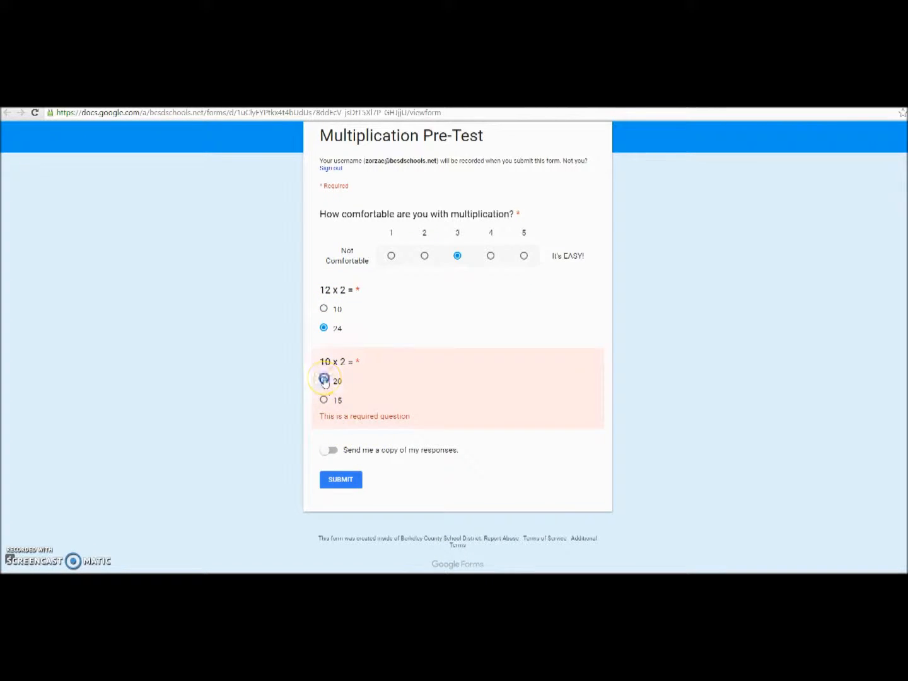
pyautogui.click(339, 473)
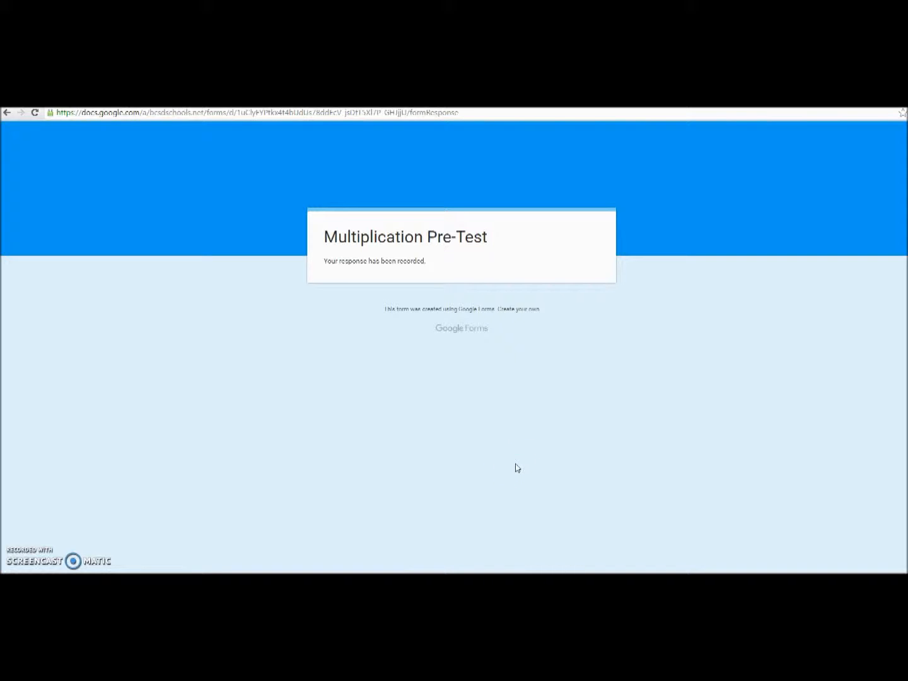
# Return to the form editor and examine the response summary charts for all three questions
pyautogui.click(308, 101)
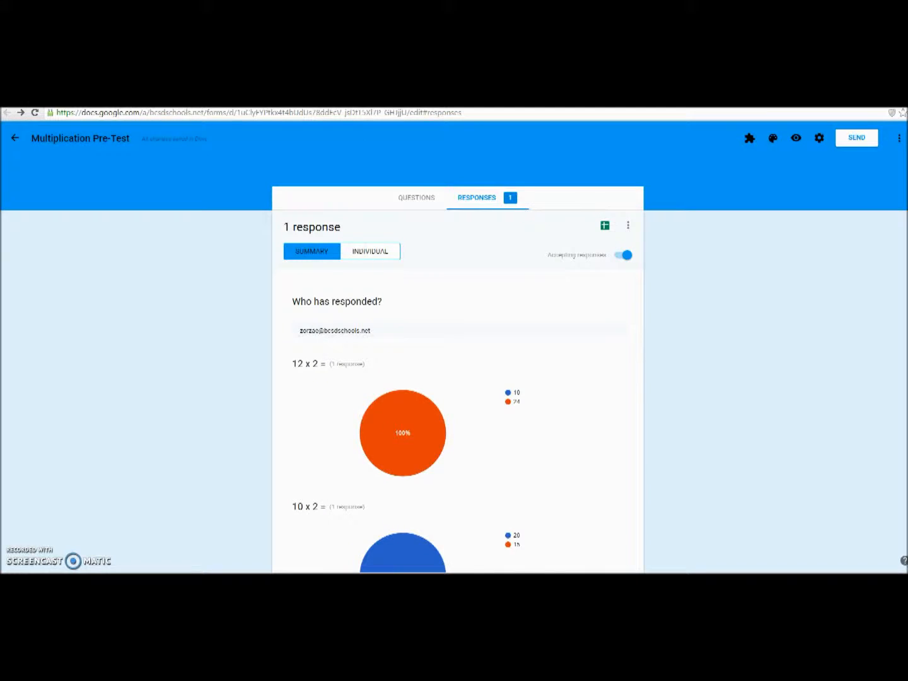
pyautogui.click(427, 203)
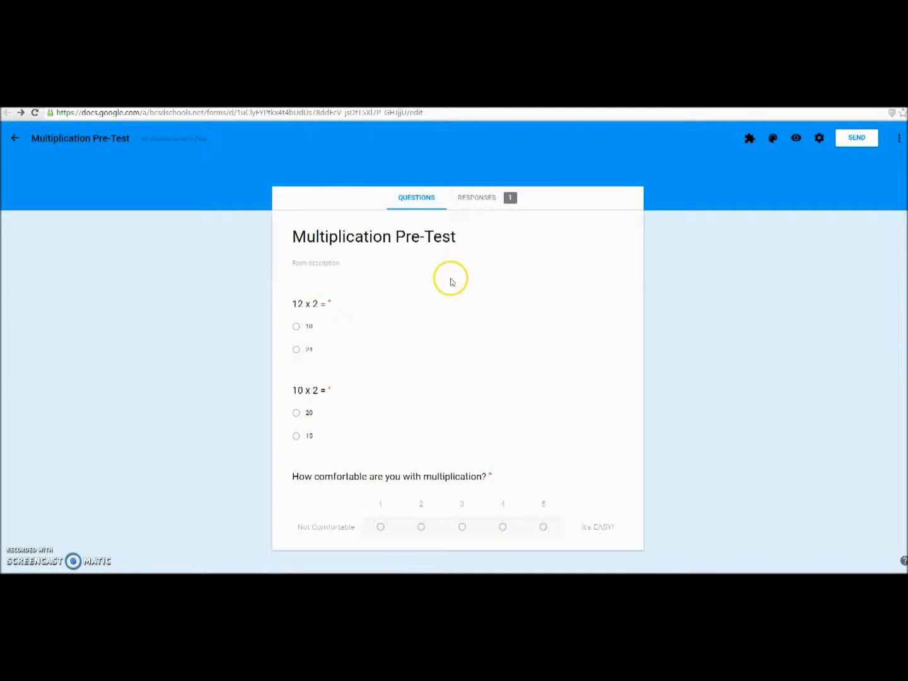
pyautogui.click(474, 200)
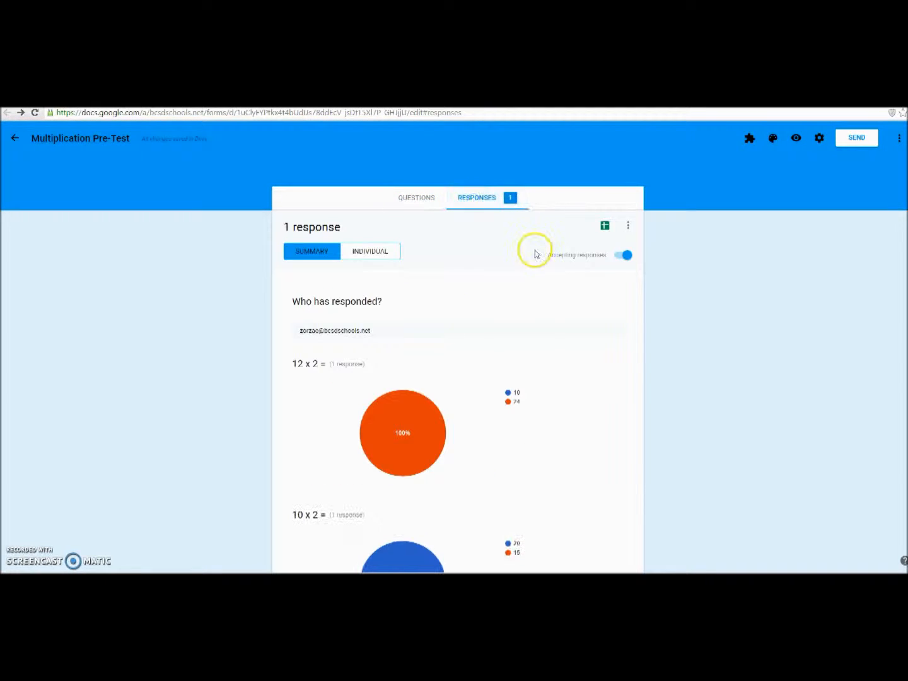
pyautogui.scroll(-1, 534, 298)
pyautogui.scroll(-1, 534, 298)
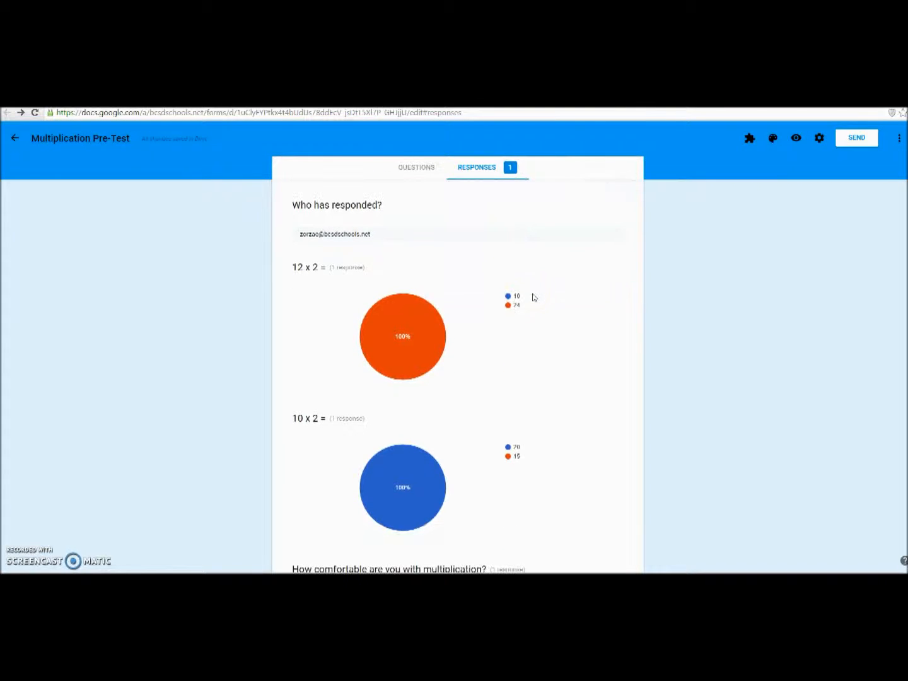
pyautogui.scroll(-3, 533, 298)
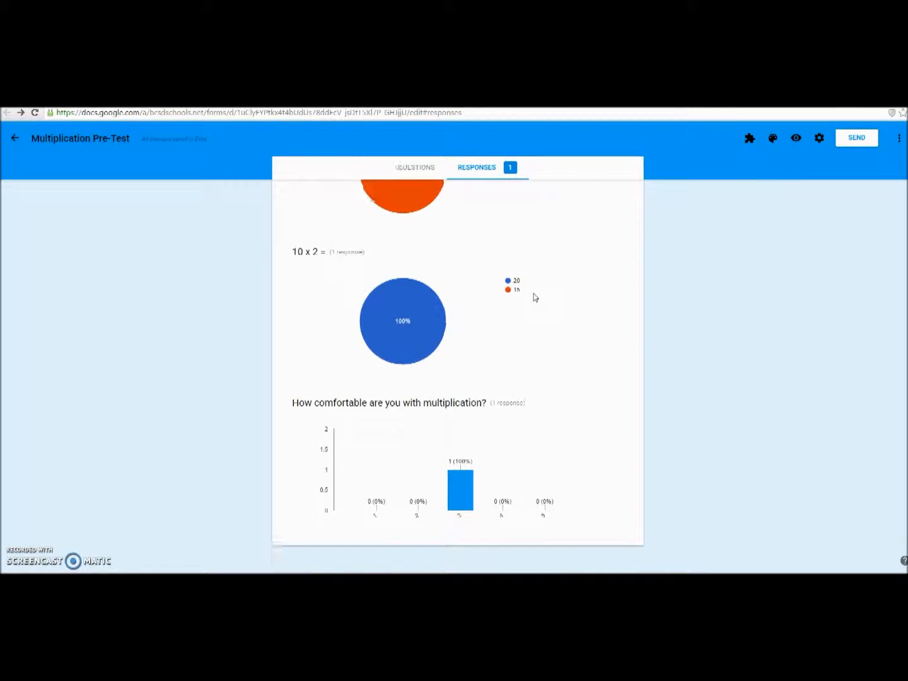
# Examine the individual response to the pre-test and return to the response summary
pyautogui.click(404, 235)
pyautogui.click(389, 226)
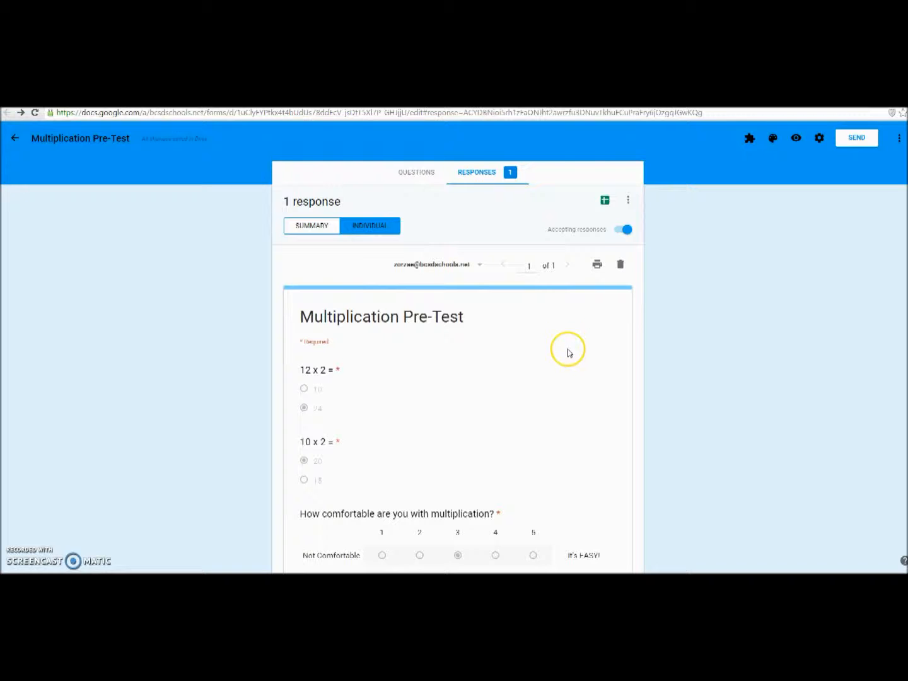
pyautogui.scroll(-2, 570, 353)
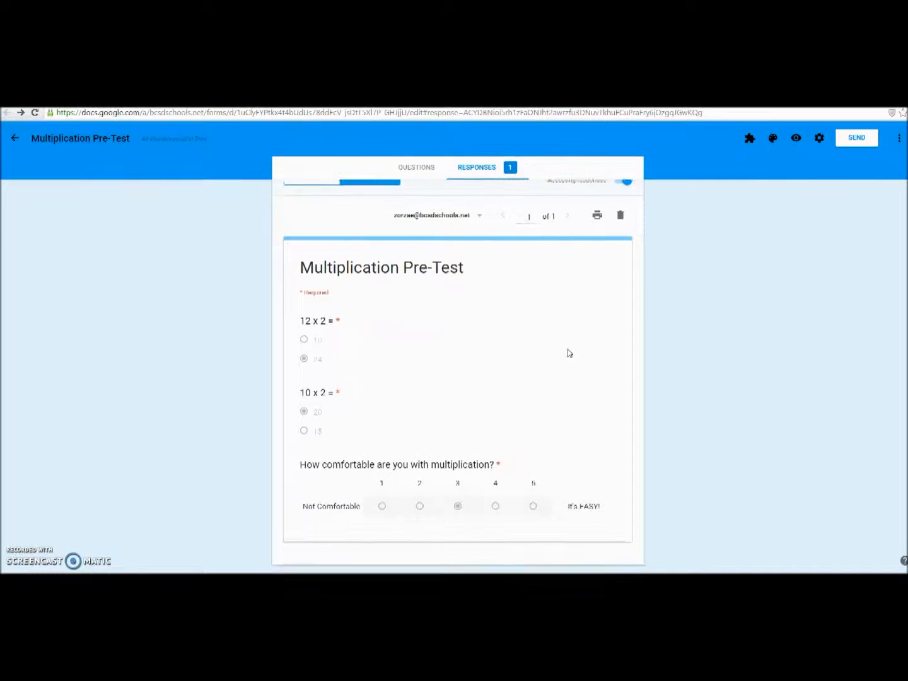
pyautogui.scroll(2, 570, 354)
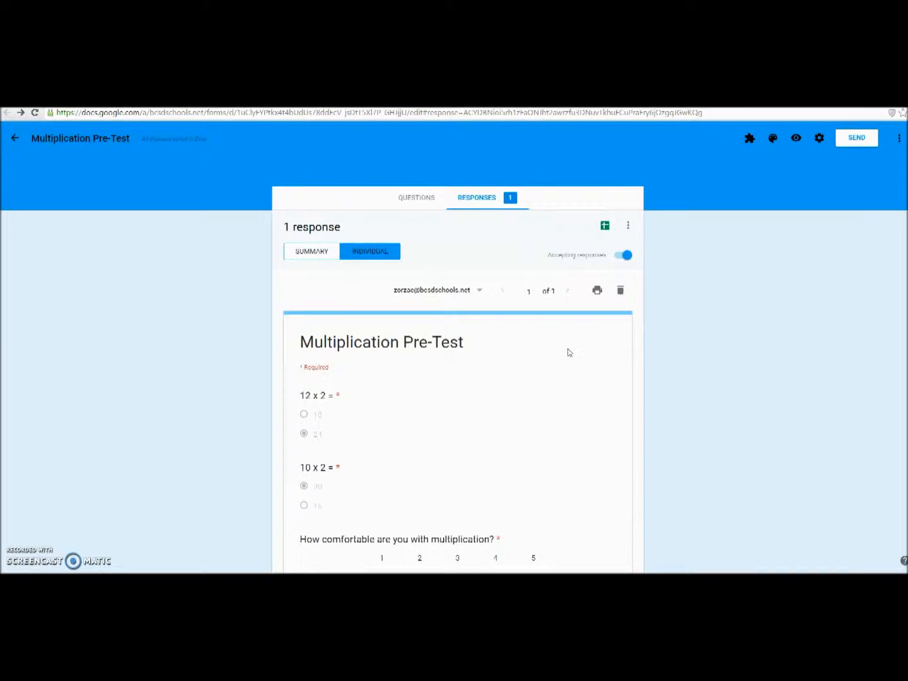
pyautogui.click(302, 252)
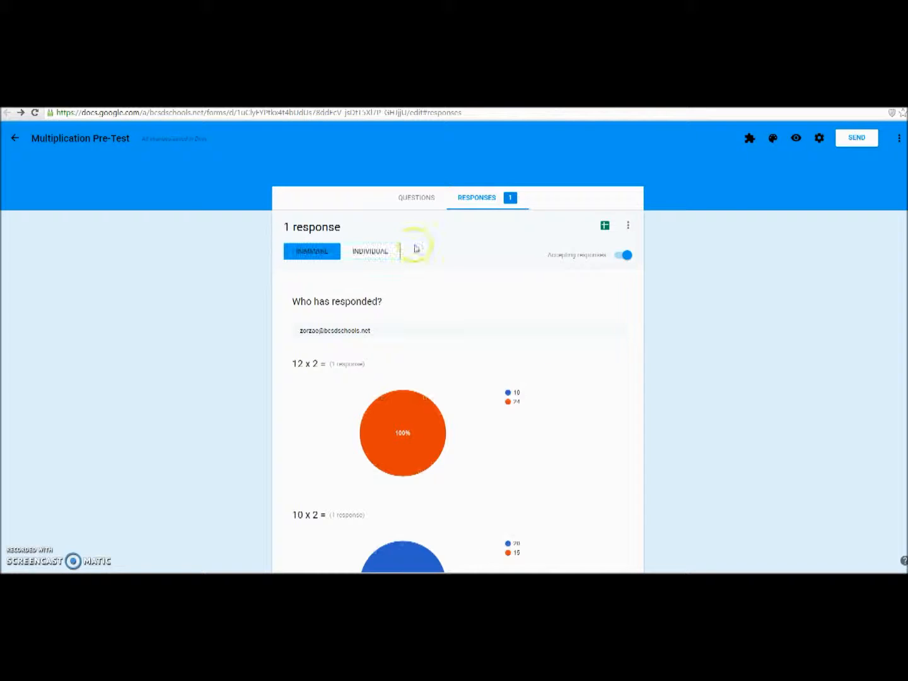
# Create a new spreadsheet named Multiplication Pre-Test (Responses) as the response destination
pyautogui.click(605, 228)
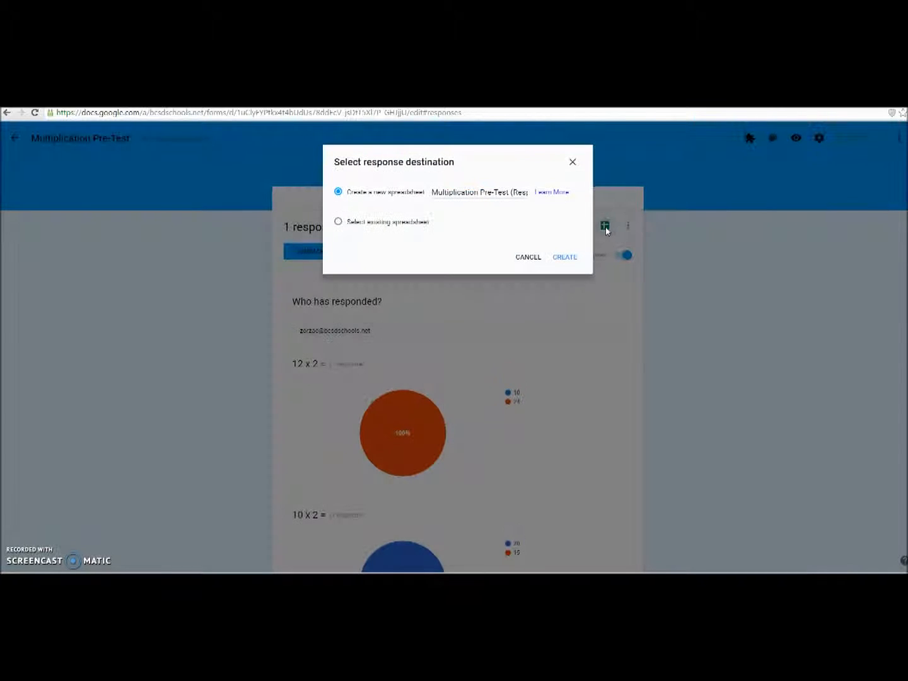
pyautogui.click(571, 263)
pyautogui.click(568, 258)
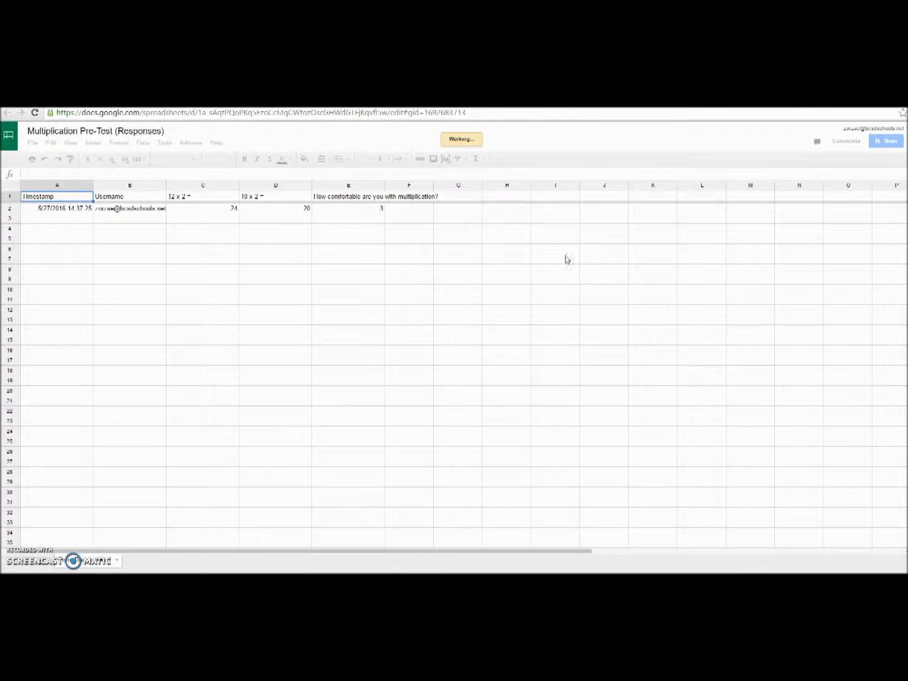
pyautogui.click(203, 266)
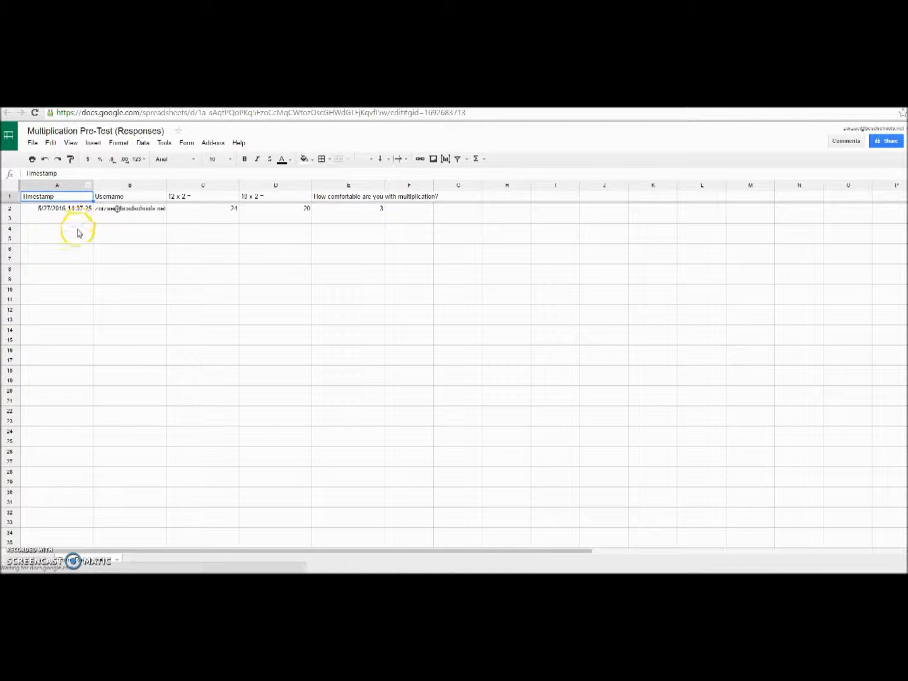